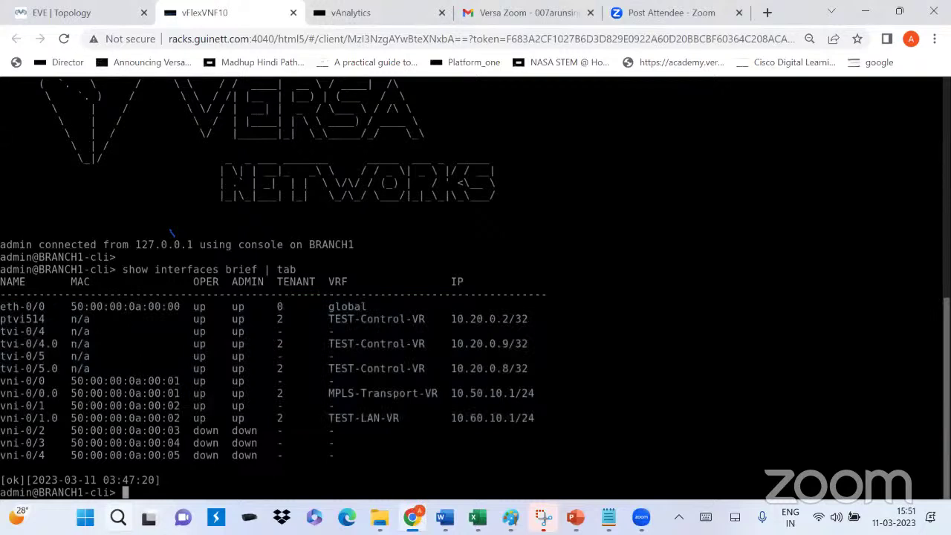
Examine the BRANCH1 interface table, marking all interfaces, the tvi-0/4 to tvi-0/5.0 rows and the ptvi row.
left_click_drag(2, 306, 515, 454)
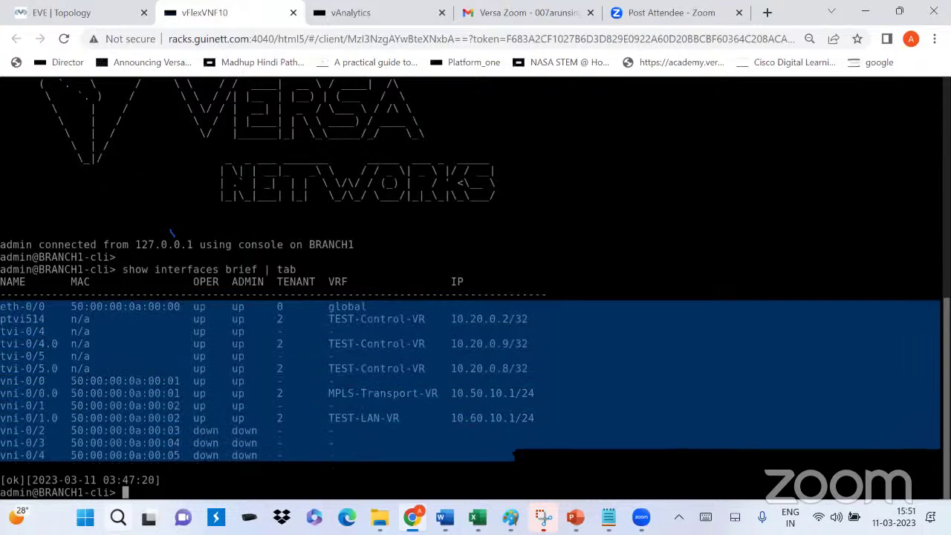
left_click(491, 446)
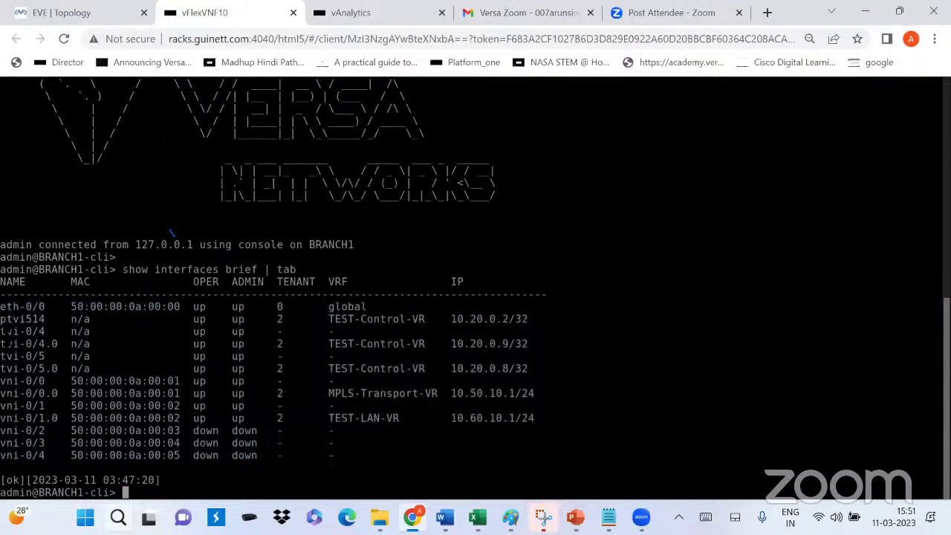
left_click_drag(1, 331, 525, 352)
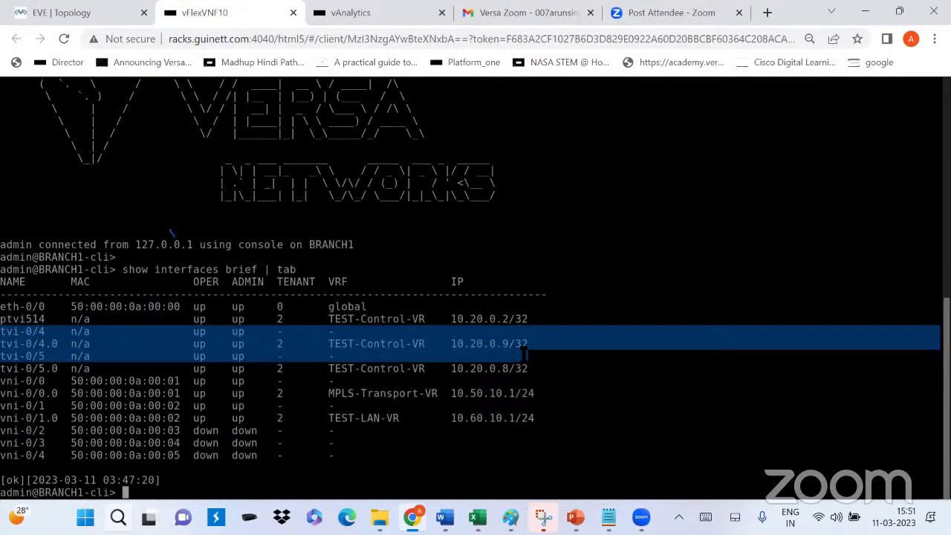
left_click_drag(525, 357, 541, 368)
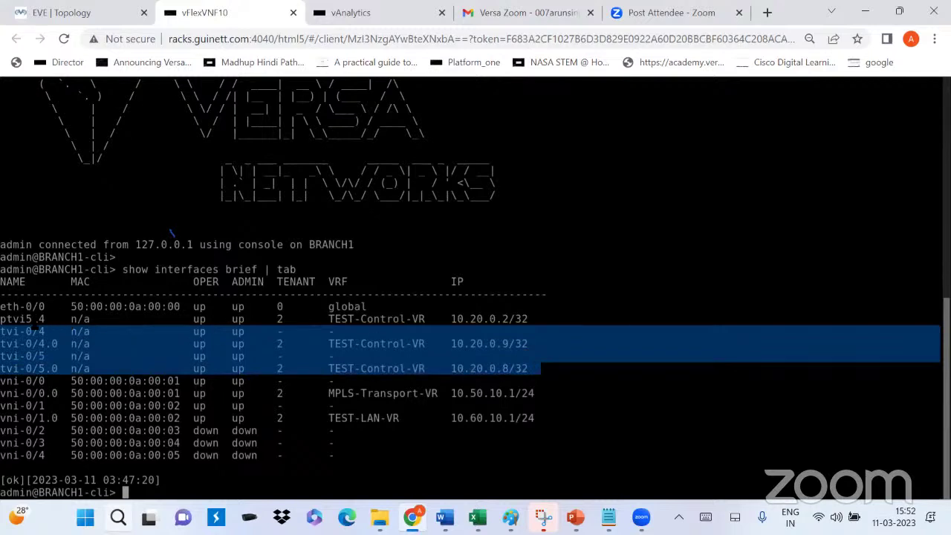
left_click_drag(4, 320, 547, 319)
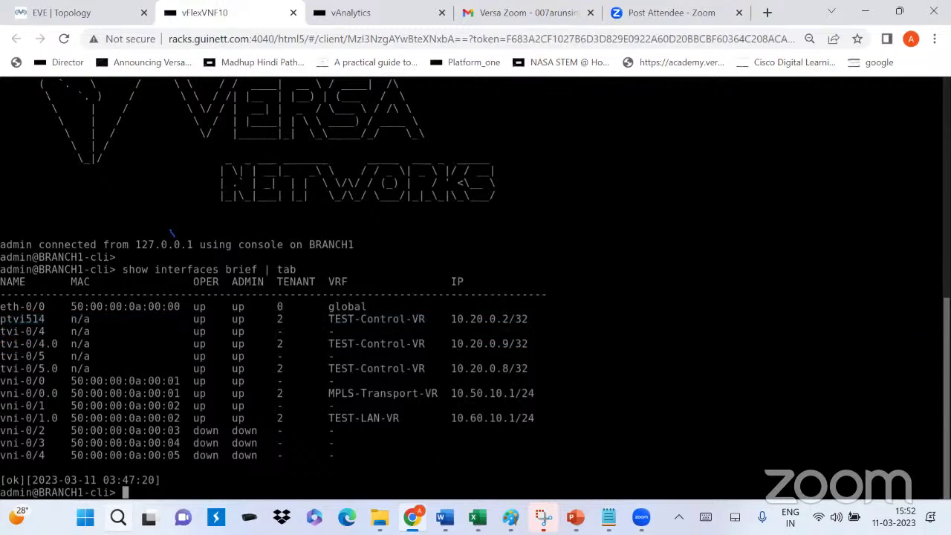
Open the Winserver console from the EVE lab topology and close the second failed 10.10.10.2 page in Firefox.
left_click(411, 518)
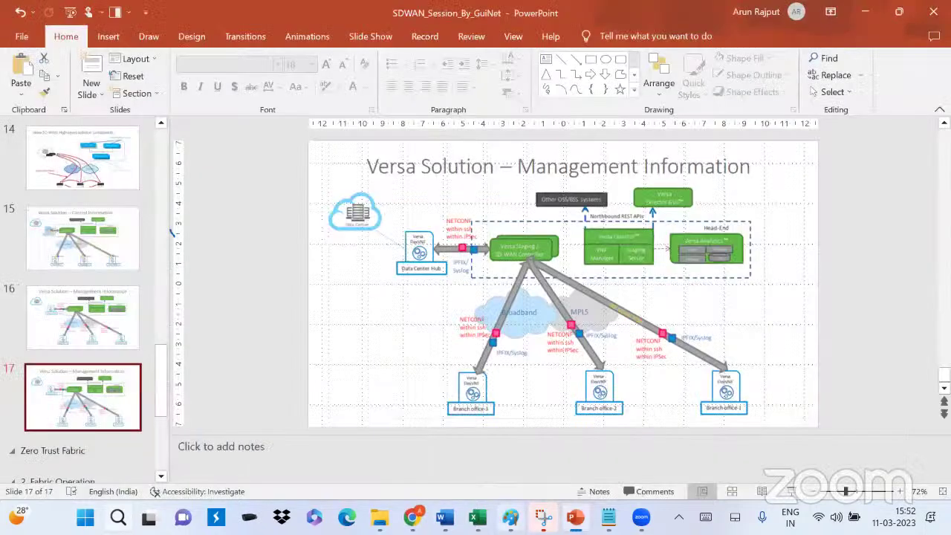
key("alt+Tab")
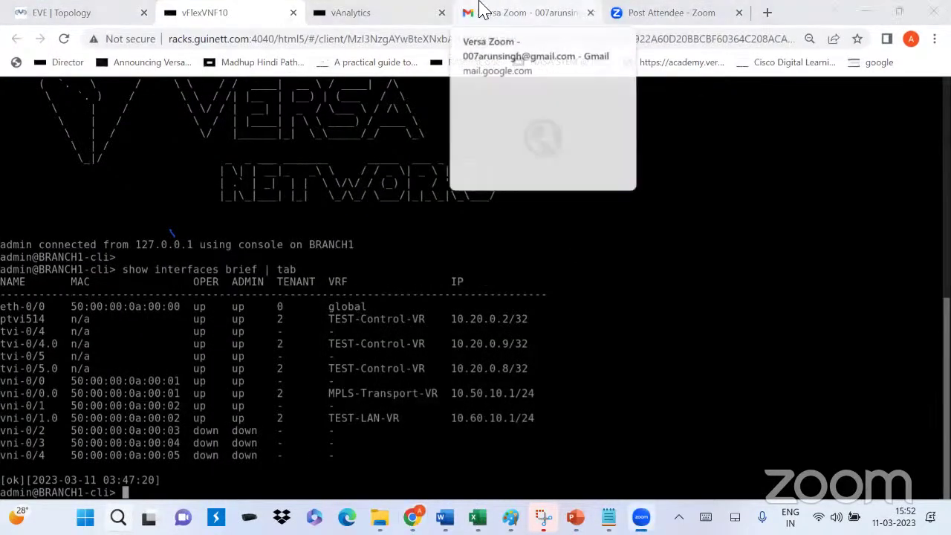
left_click(104, 12)
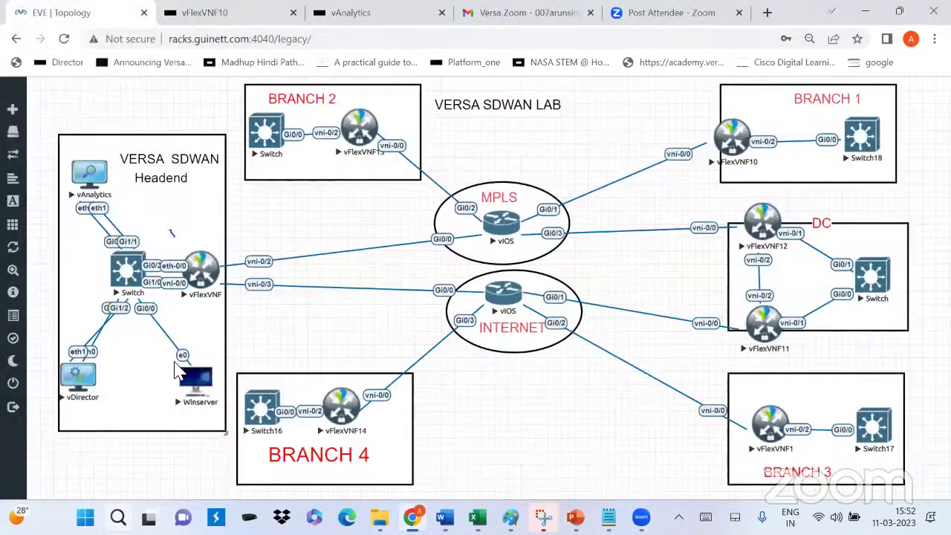
left_click(193, 385)
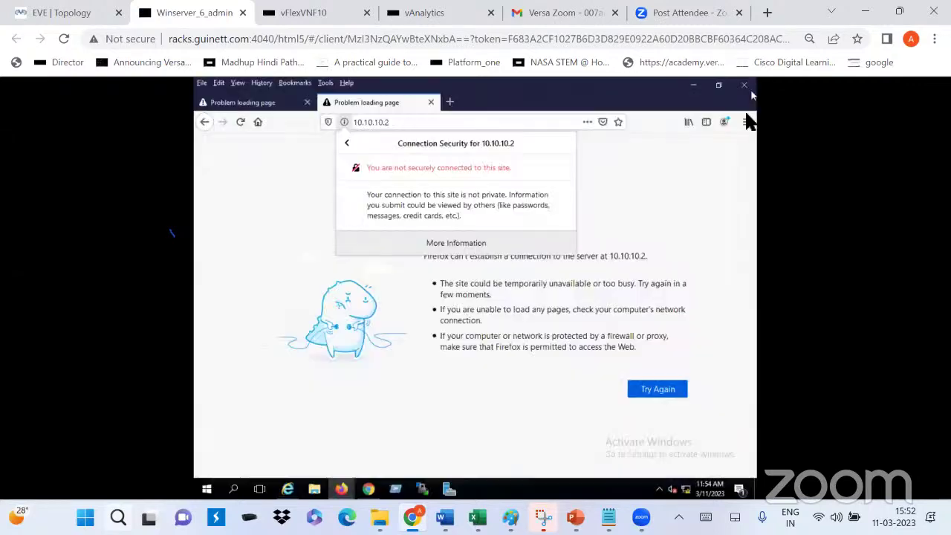
left_click(281, 108)
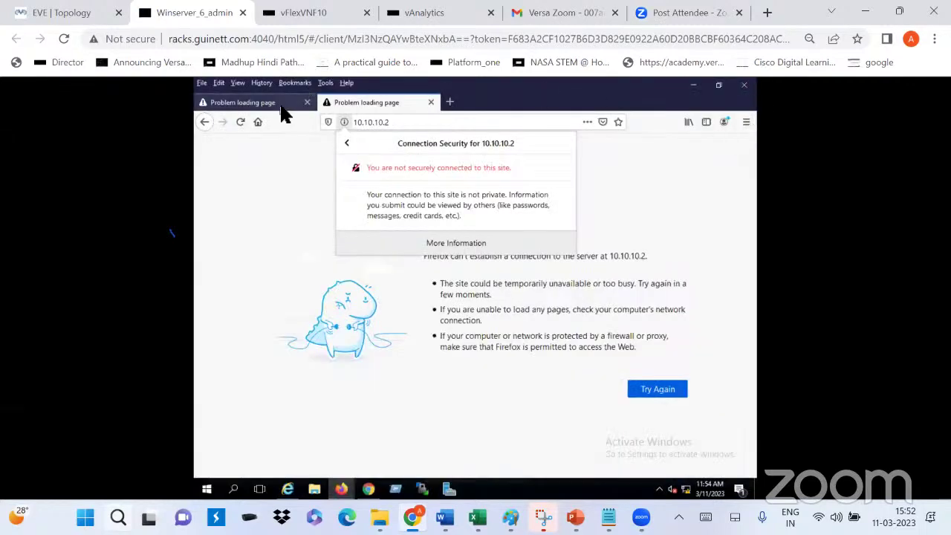
left_click(431, 103)
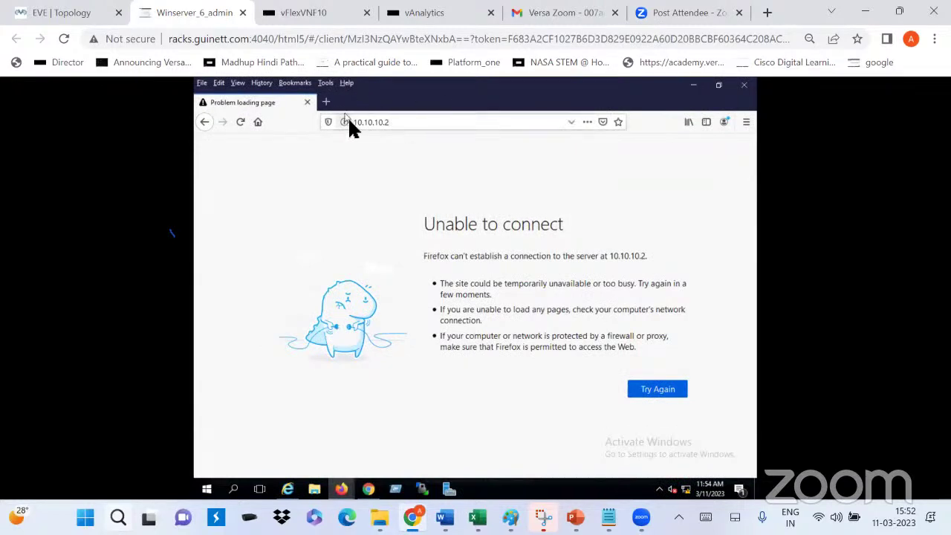
Log in to Versa Director in the Windows server's Chrome browser as Administrator, entering the account password.
left_click(369, 489)
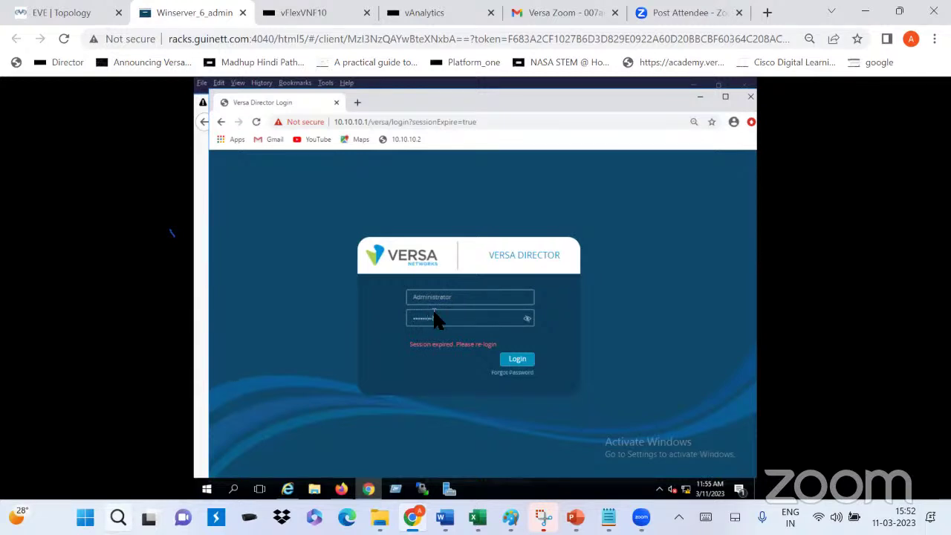
key("ctrl+v")
key("Return")
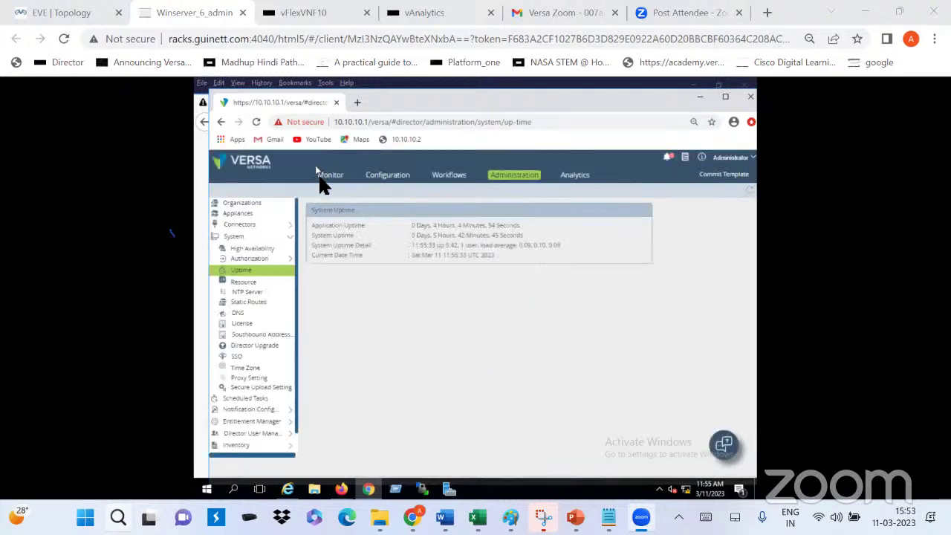
View the Director's monitoring asset summary and compare it with the devices in the EVE lab topology.
left_click(325, 178)
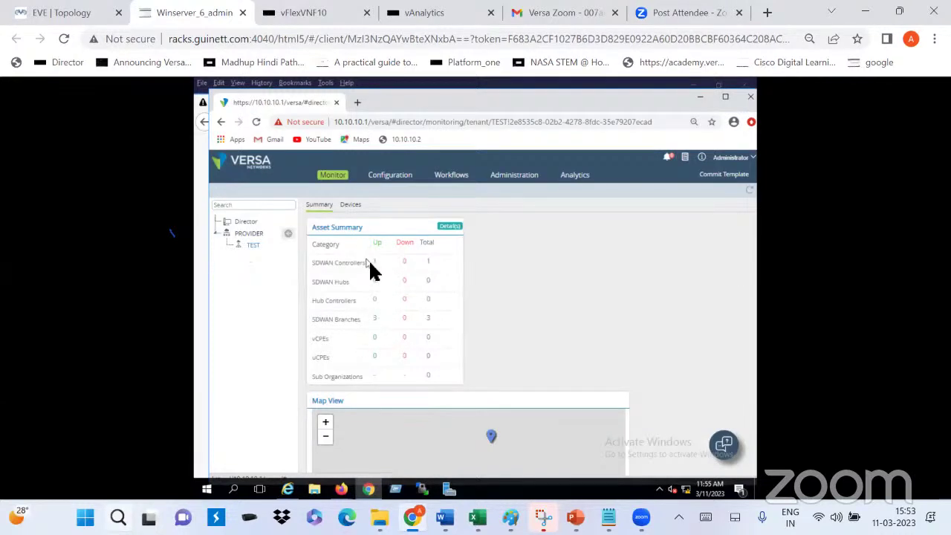
left_click(83, 17)
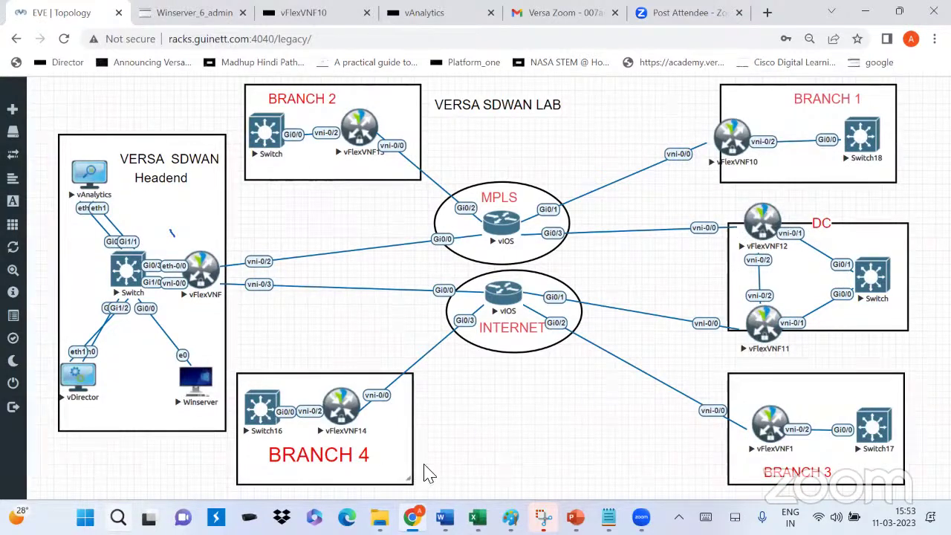
left_click(412, 518)
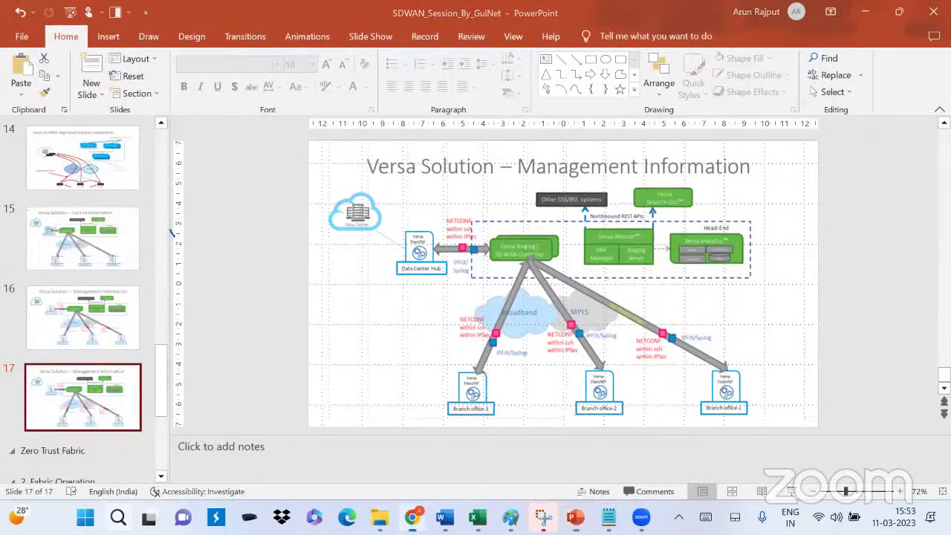
left_click(413, 517)
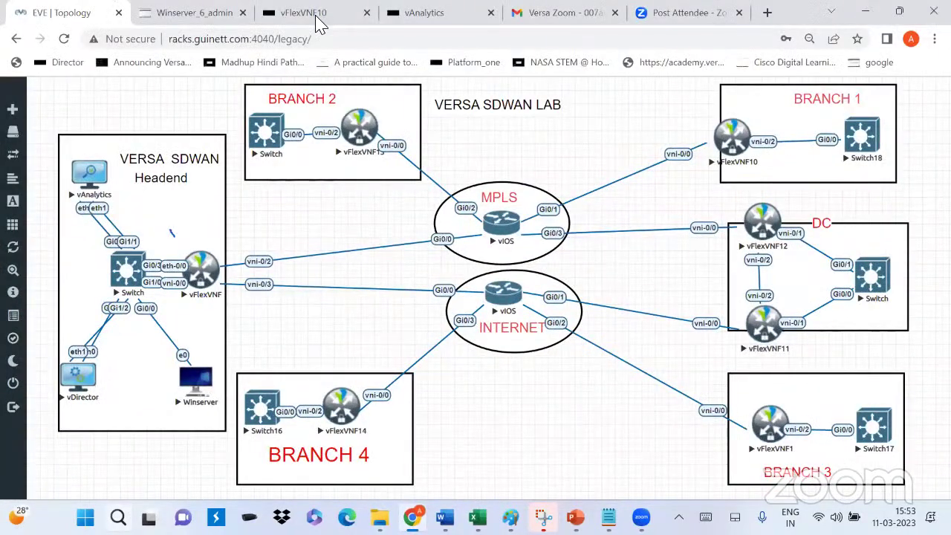
left_click(318, 22)
left_click(219, 20)
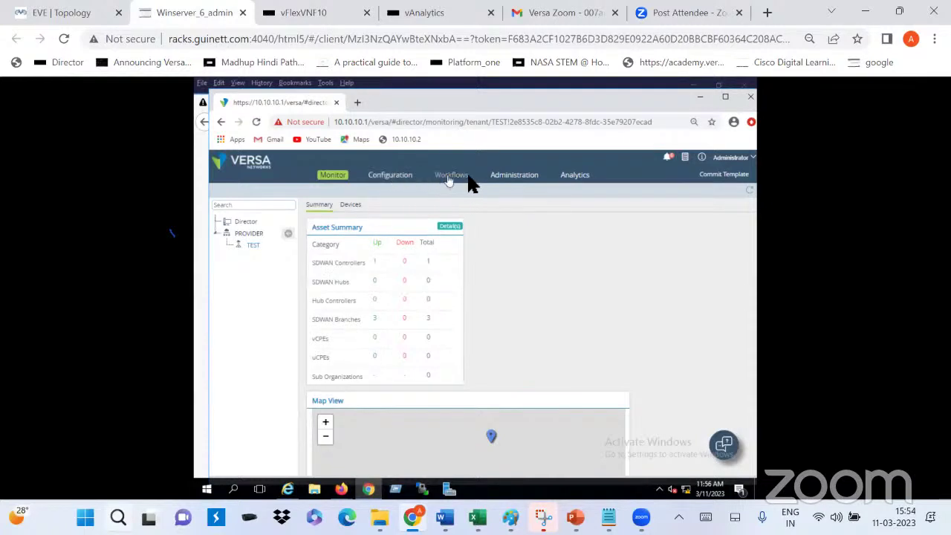
Look through the Director's Administration, Workflows, Configuration and Monitor sections.
left_click(513, 176)
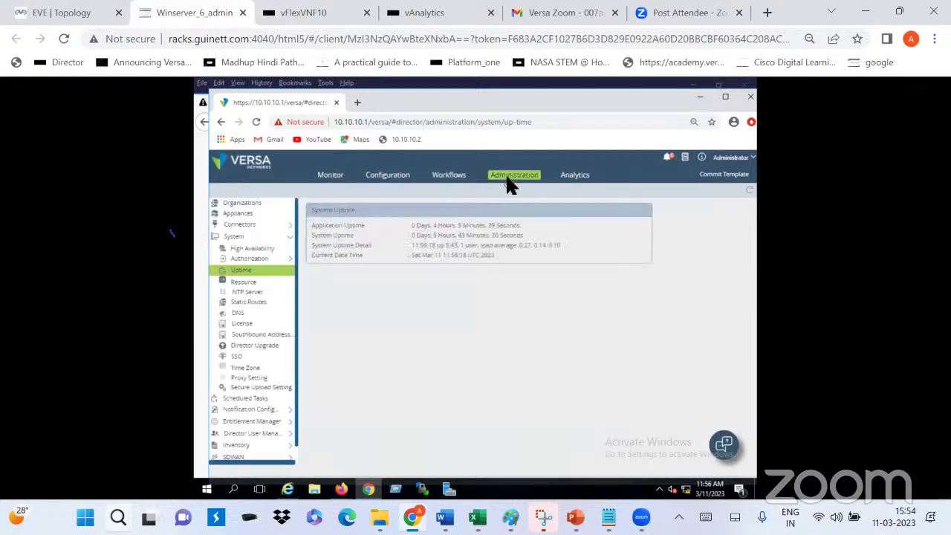
left_click(449, 180)
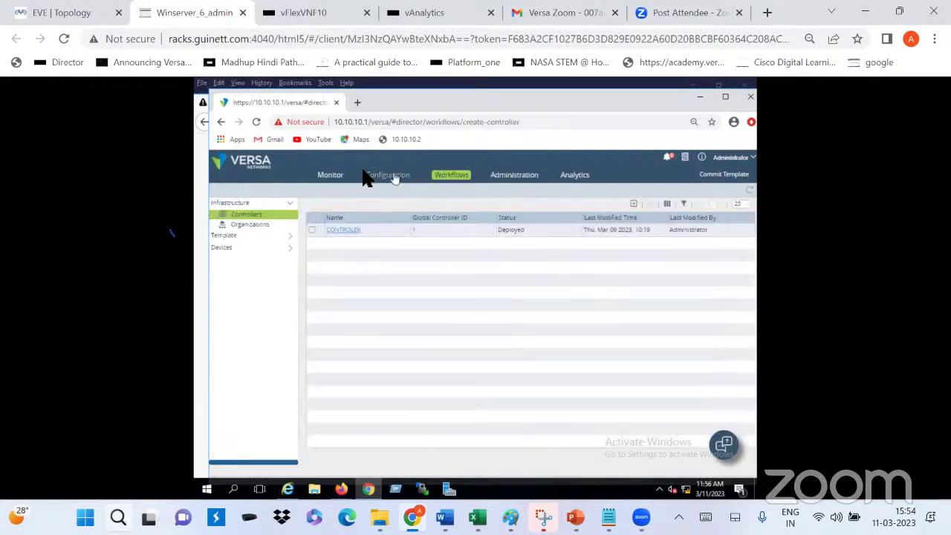
left_click(371, 180)
left_click(332, 177)
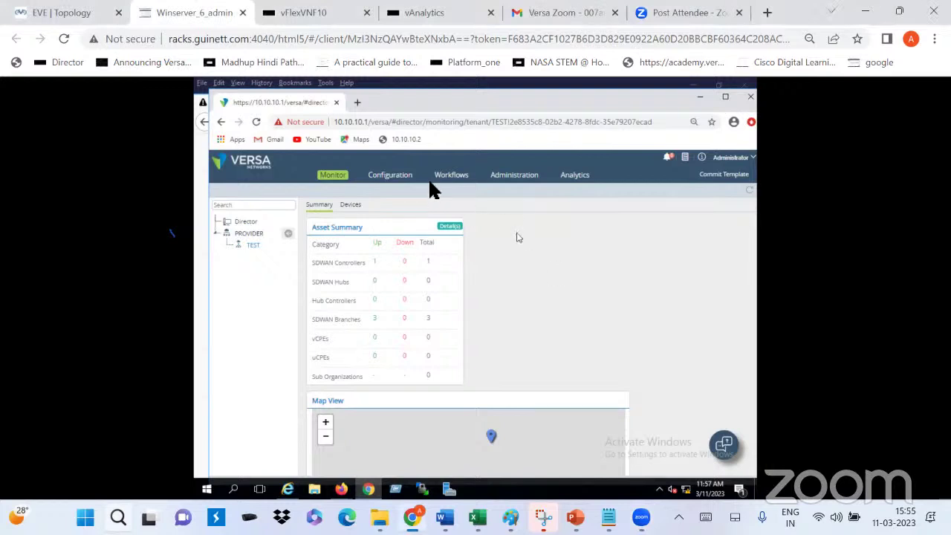
left_click(387, 178)
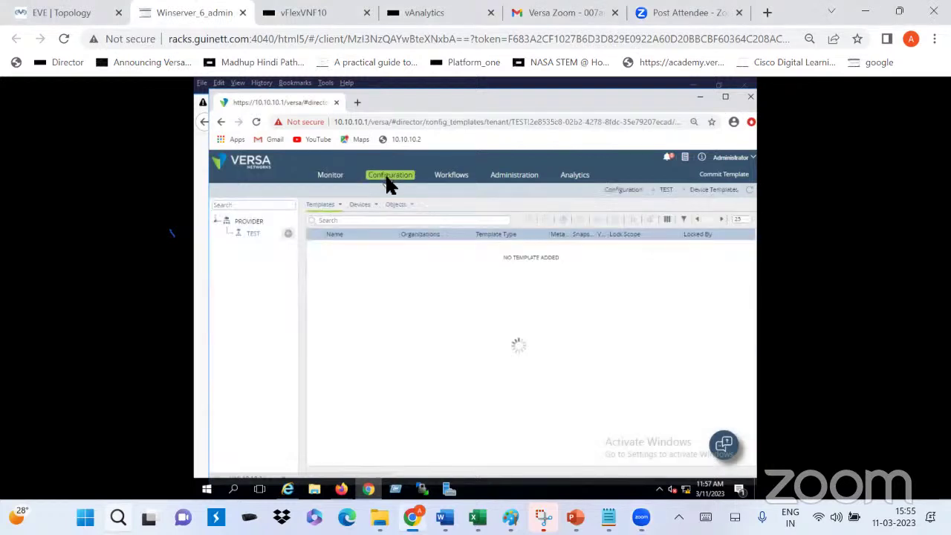
left_click(330, 178)
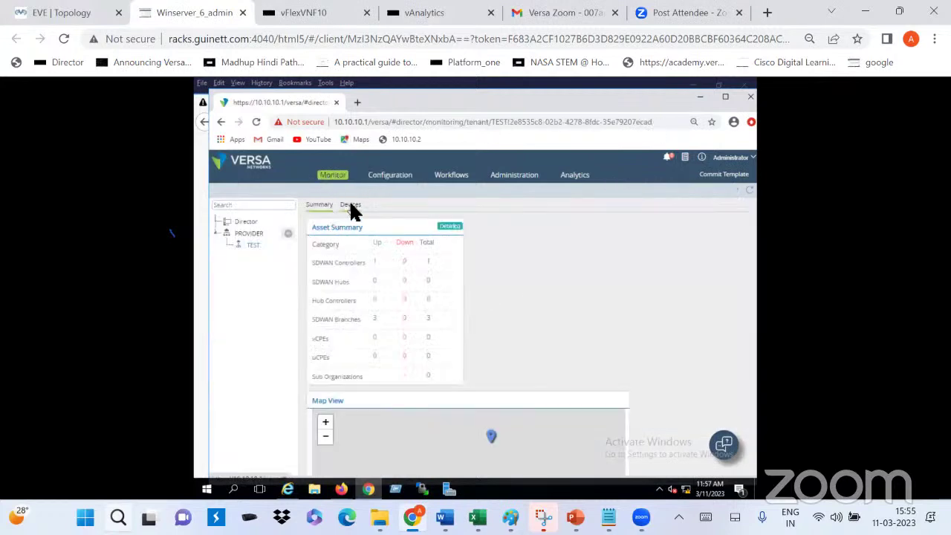
View the monitored devices of the TEST organization and open the BRANCH1 appliance's summary.
left_click(350, 205)
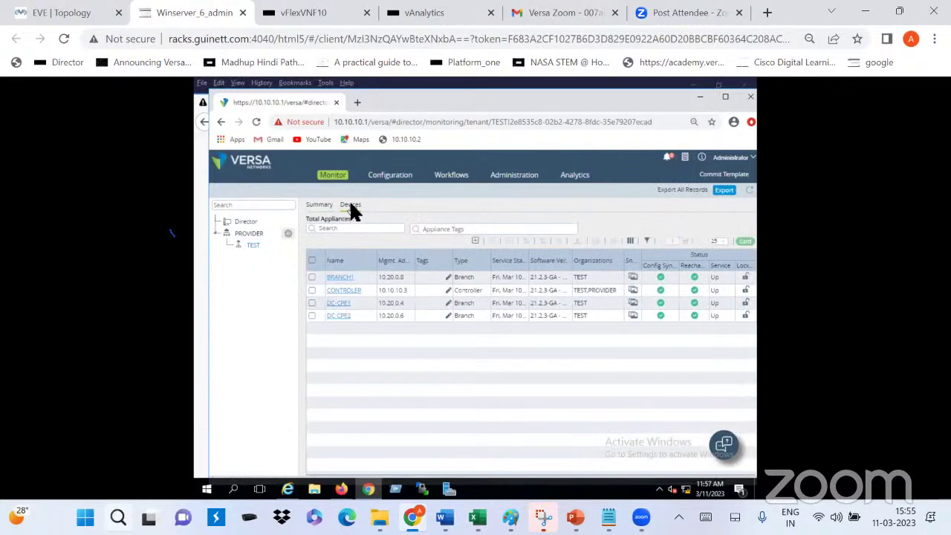
mouse_move(348, 278)
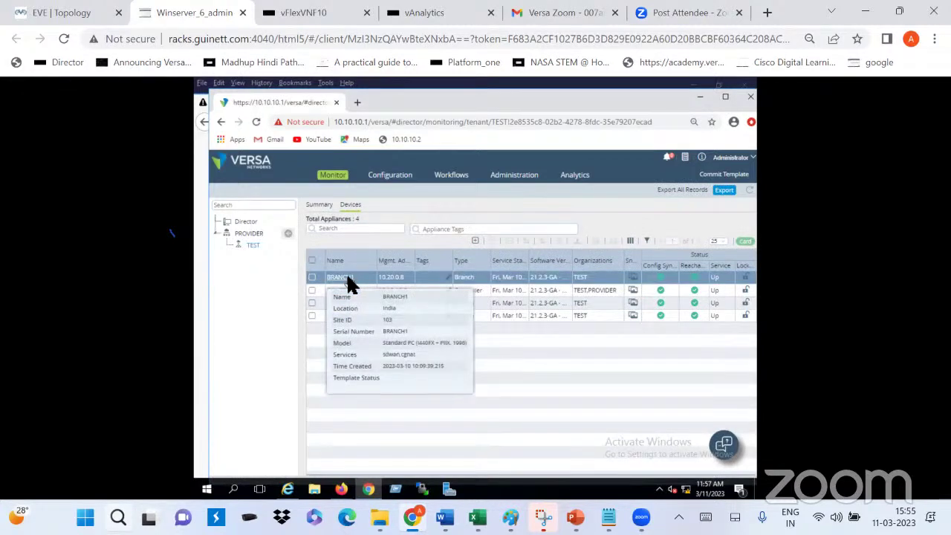
left_click(347, 278)
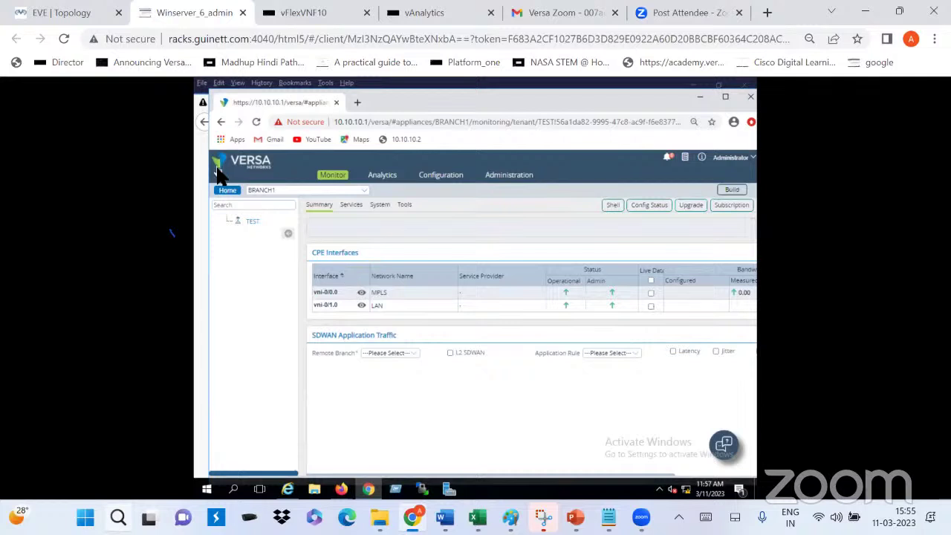
Return from the BRANCH1 appliance to the Director home and log out of Versa Director.
left_click(224, 192)
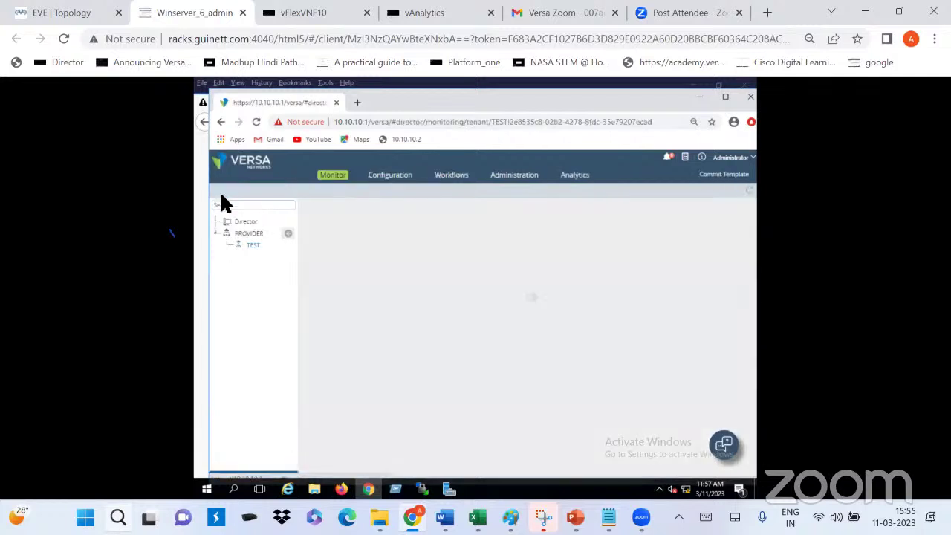
left_click(752, 159)
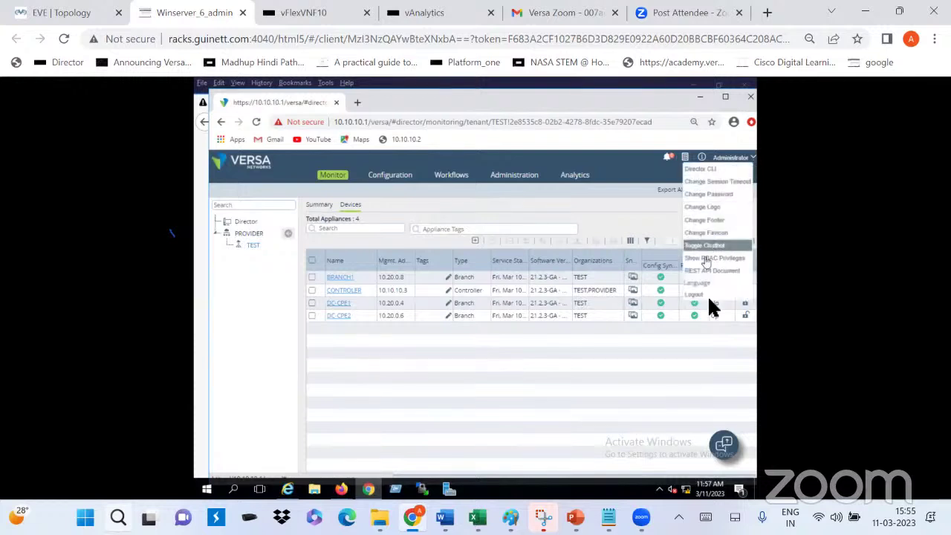
left_click(706, 297)
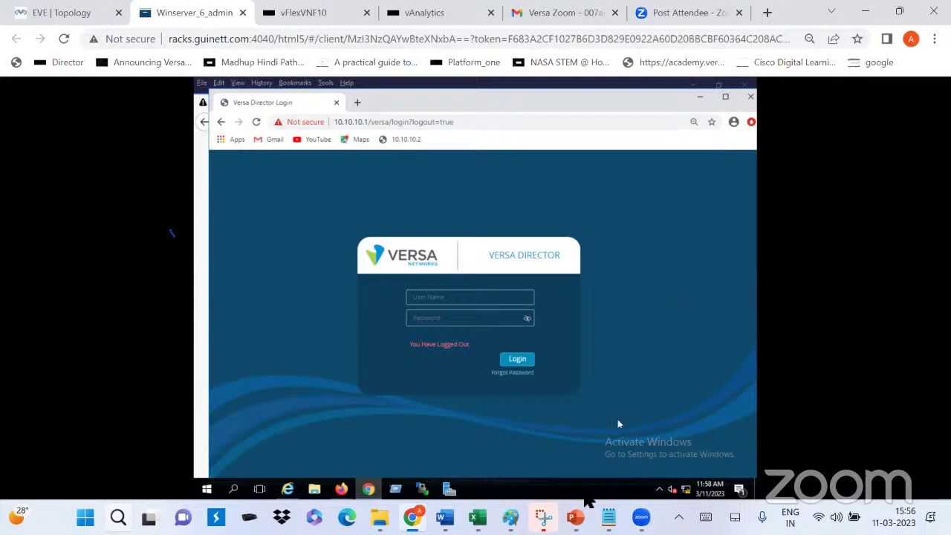
left_click(576, 518)
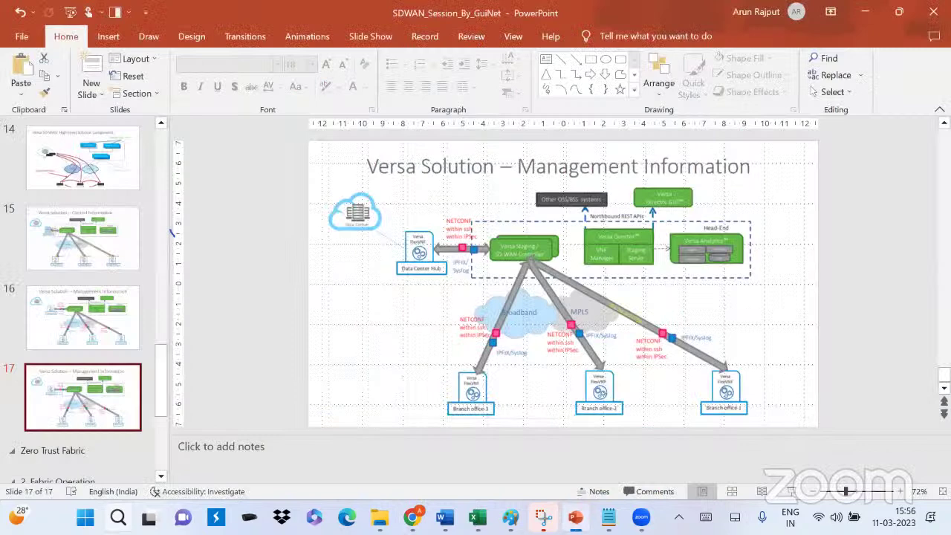
left_click(576, 518)
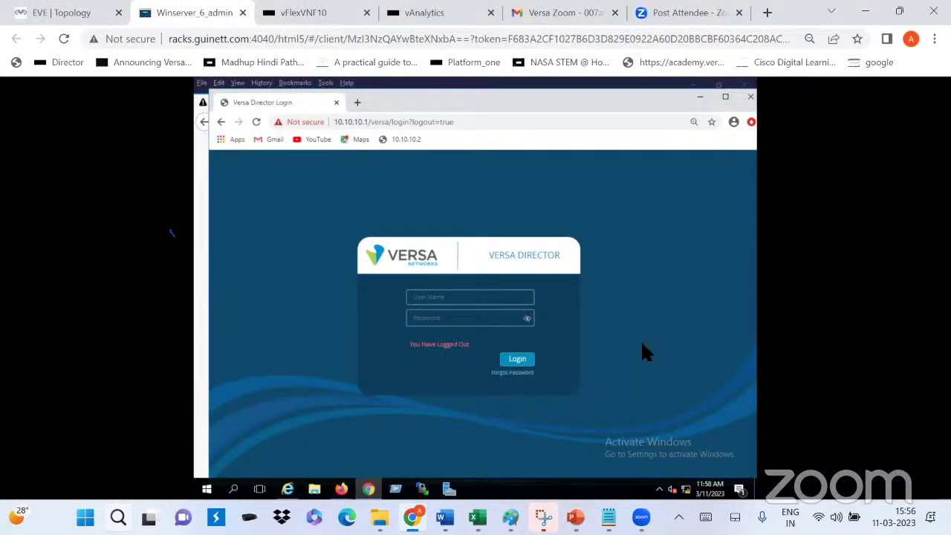
double_click(596, 304)
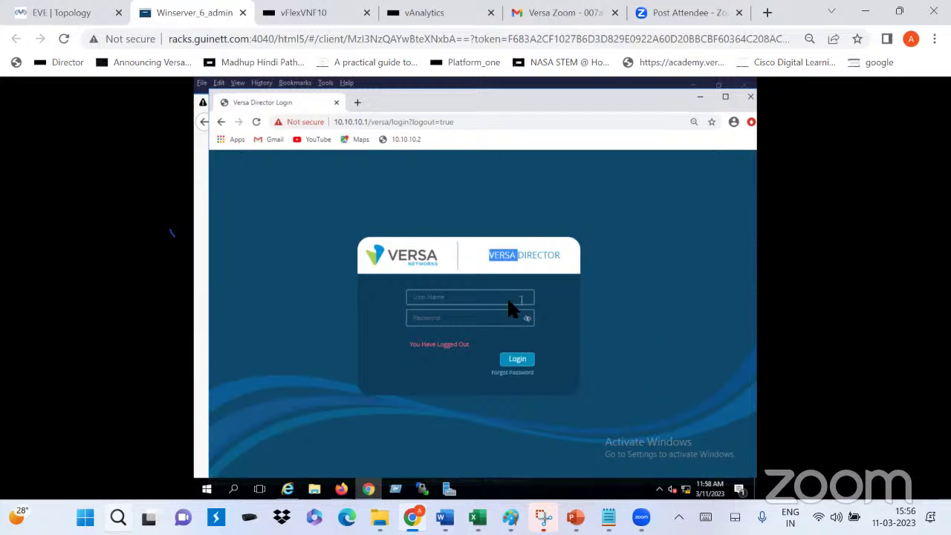
left_click(472, 296)
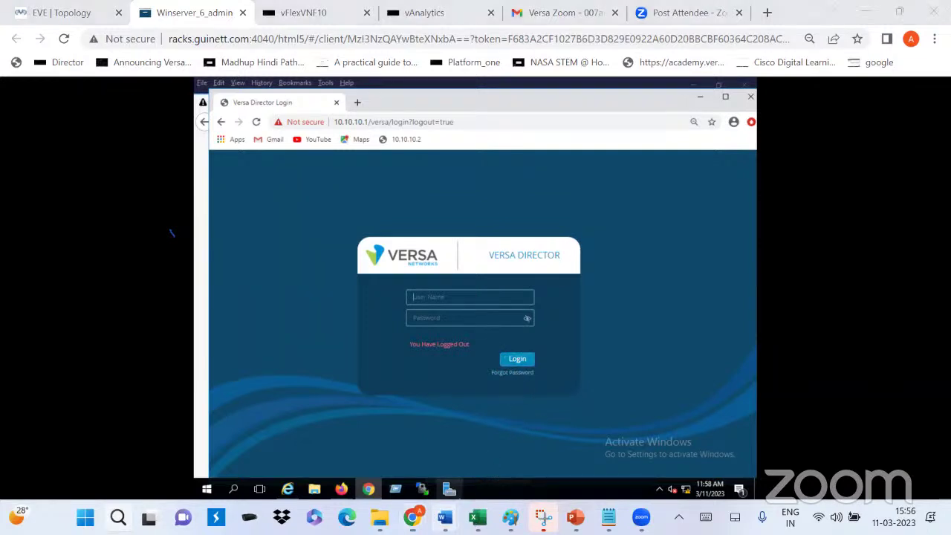
Switch to the Versa-SD-WAN-Course-and-Lab-Content document in Word and read through the Versa SD-WAN Course topics.
mouse_move(445, 518)
left_click(510, 455)
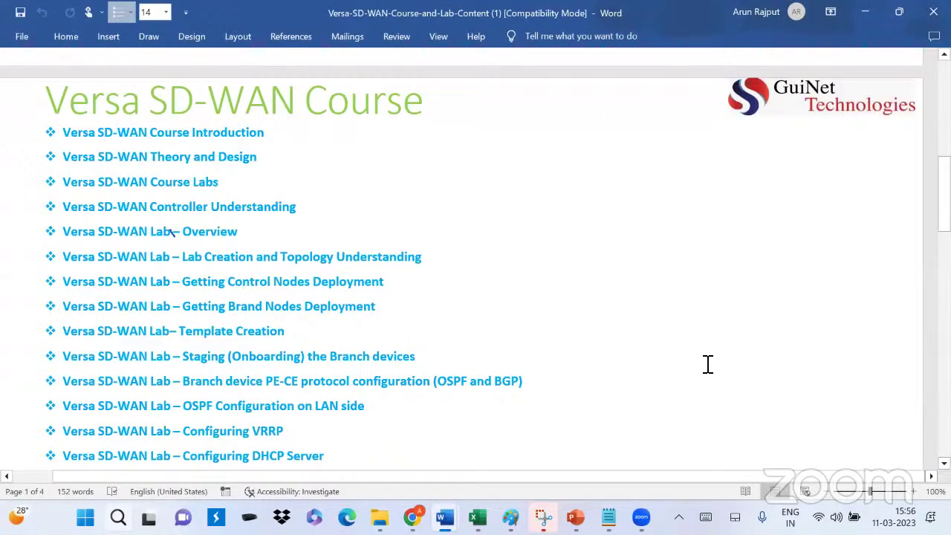
left_click(390, 216)
left_click_drag(942, 189, 943, 203)
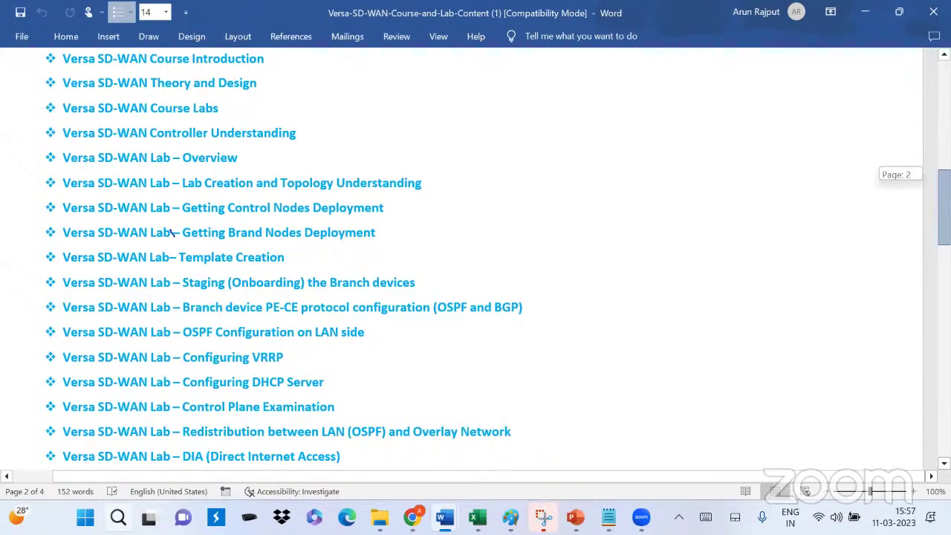
Read through the Versa SD-WAN Lab topics in the course document, down to Next-Generation Firewall Configuration.
left_click_drag(943, 203, 943, 221)
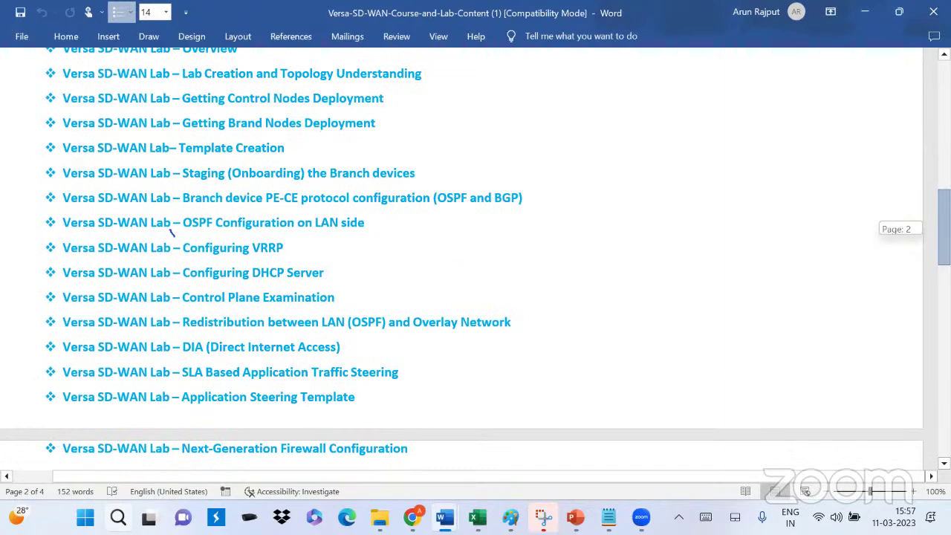
scroll(171, 232, "down", 1)
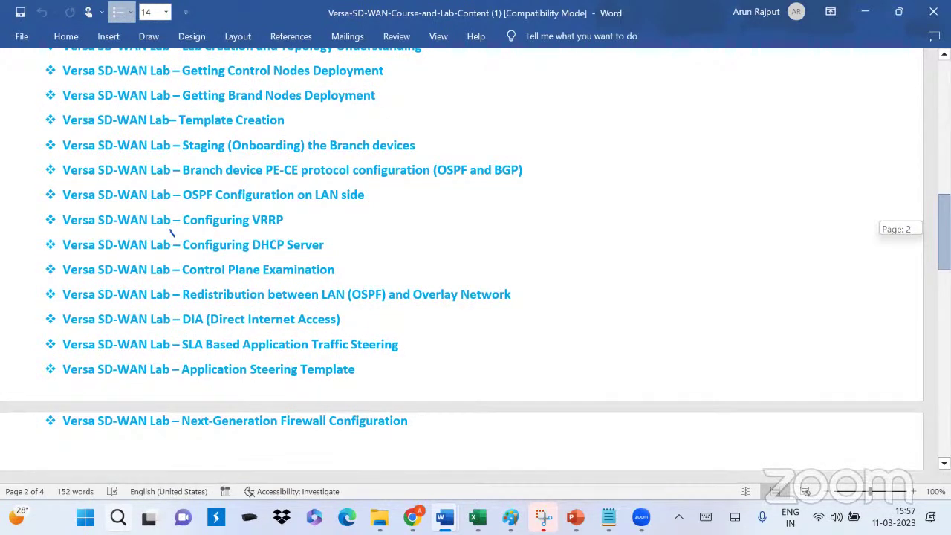
scroll(171, 233, "down", 3)
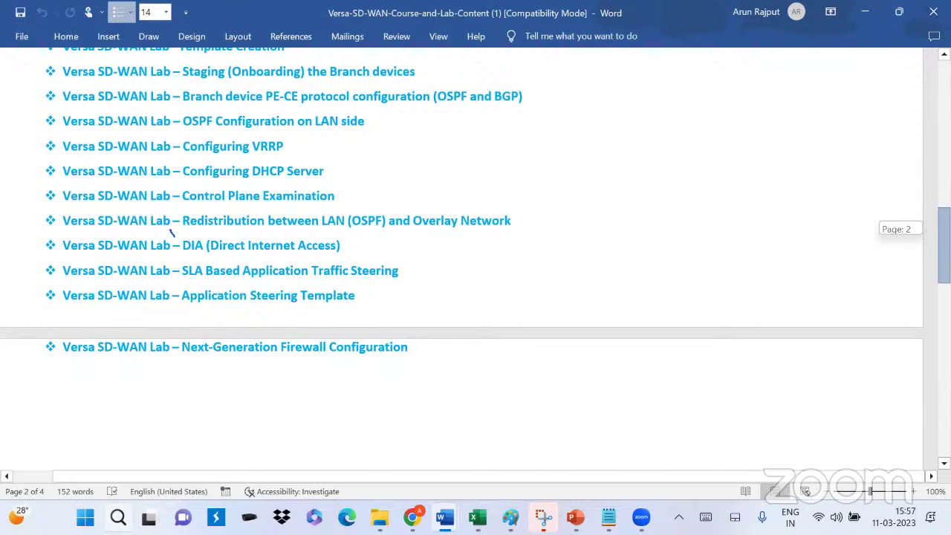
scroll(171, 233, "up", 1)
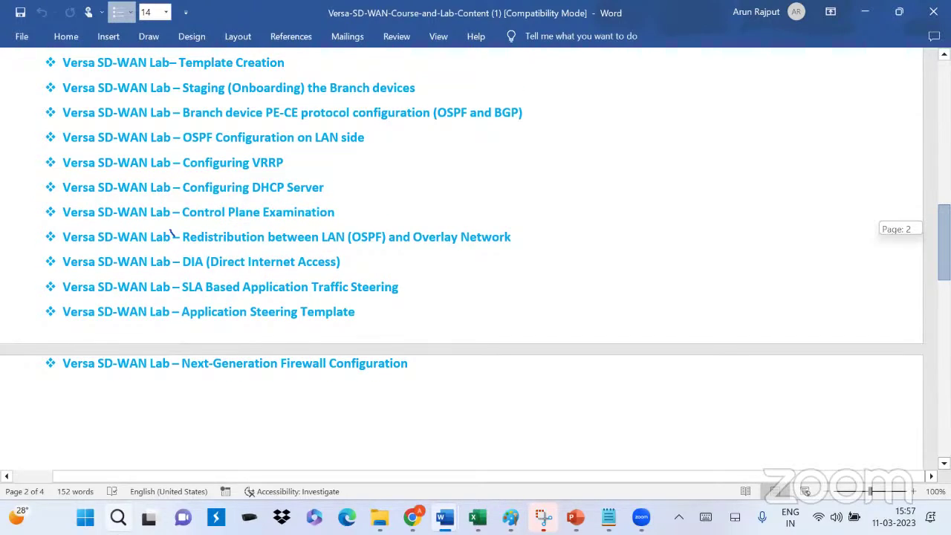
scroll(171, 233, "up", 4)
scroll(171, 232, "down", 3)
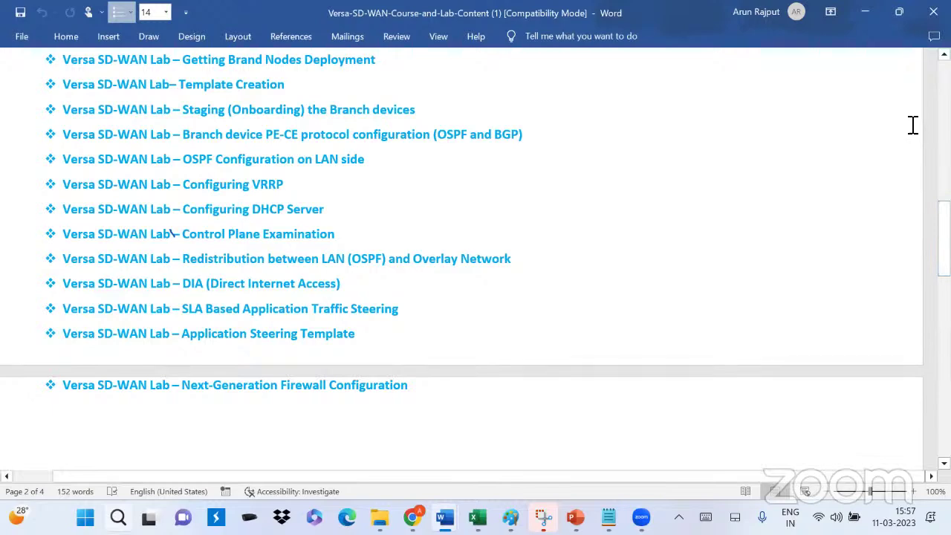
Close the course content document and switch to the SDWAN_Session_By_GuiNet presentation in PowerPoint.
left_click(934, 11)
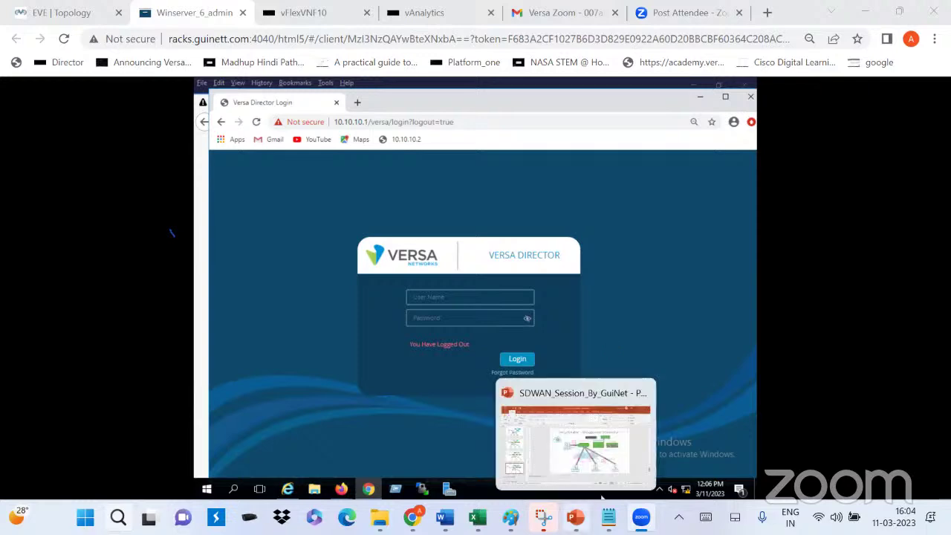
left_click(575, 518)
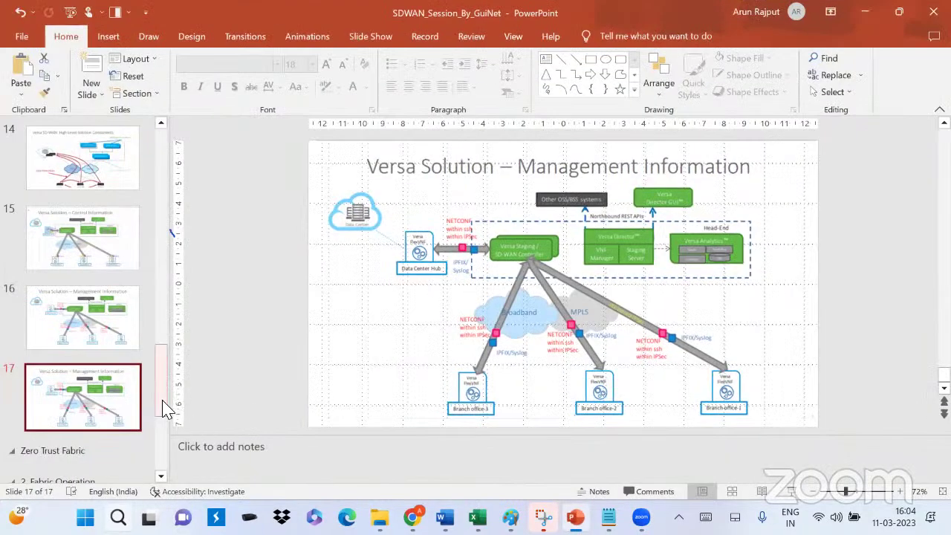
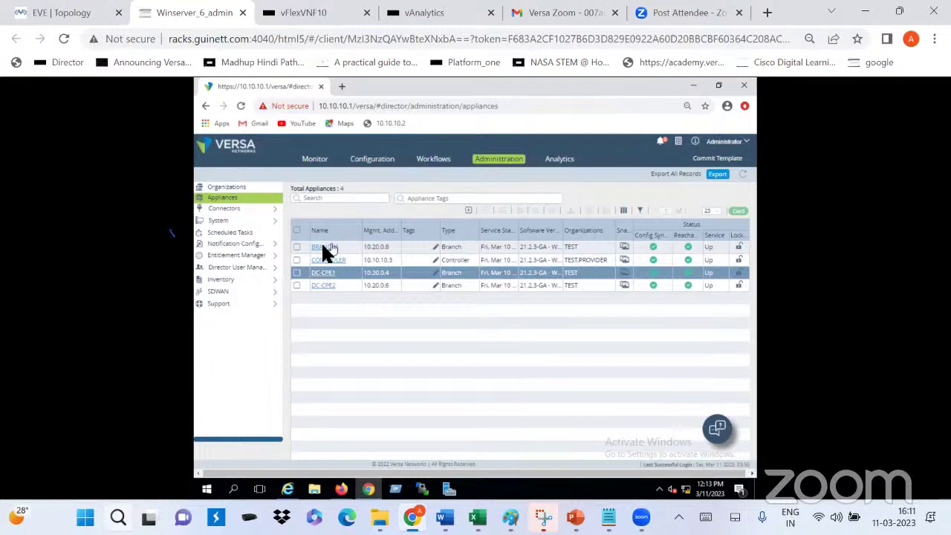
Open the BRANCH1 appliance from the Director's administration appliance list and return to the Director home.
left_click(321, 247)
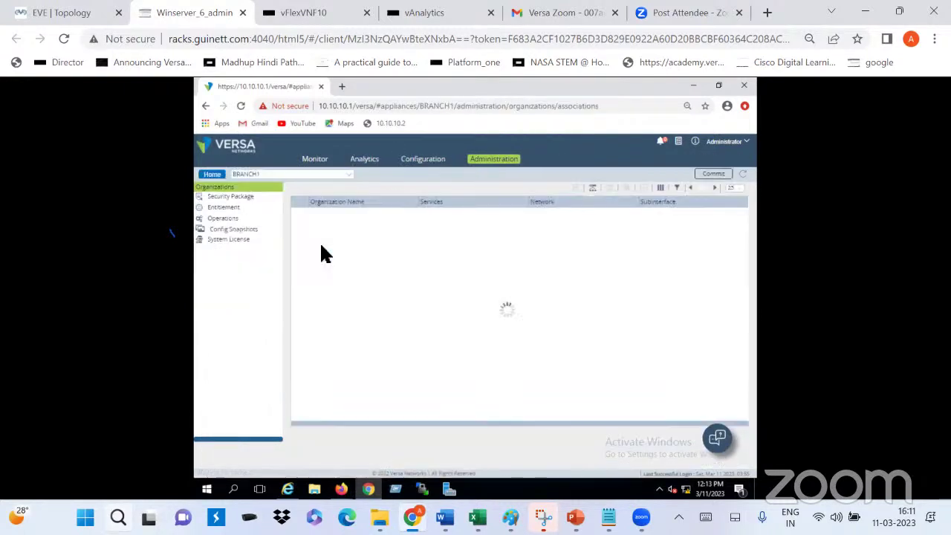
left_click(214, 175)
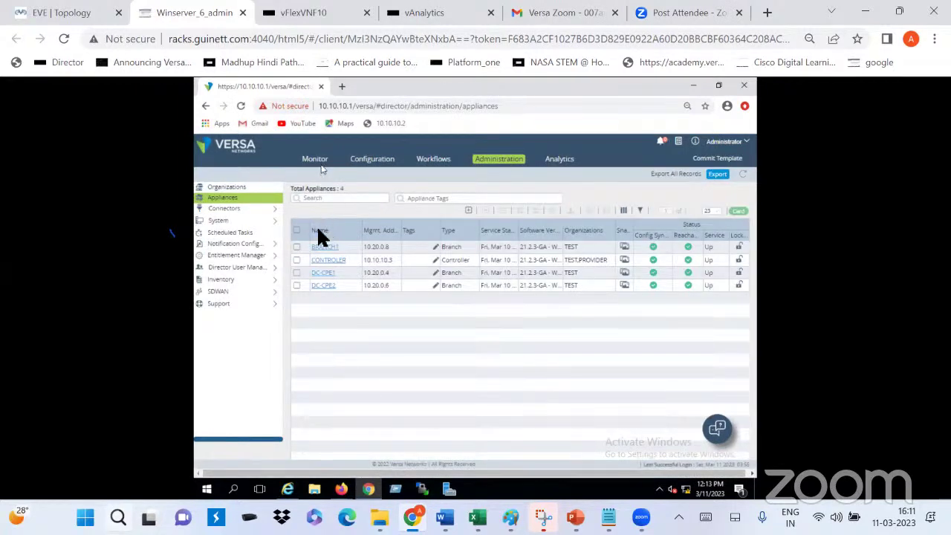
View the monitoring summary and devices of the TEST organization under PROVIDER, and open the BRANCH1 appliance.
left_click(314, 163)
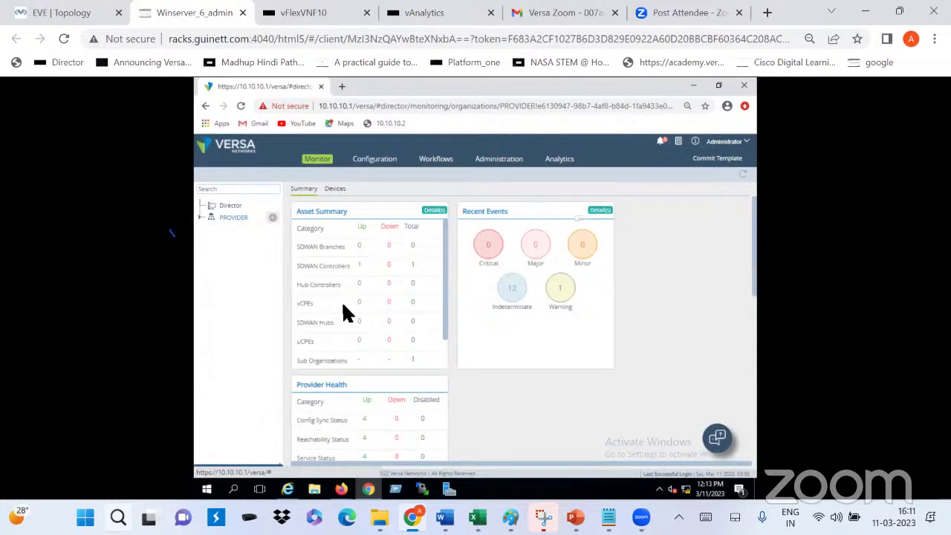
left_click(201, 218)
left_click(236, 228)
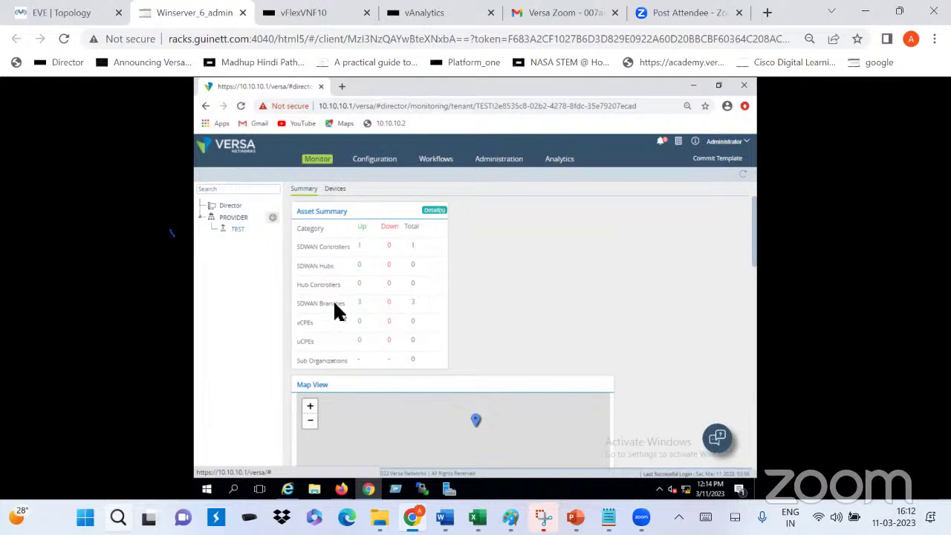
left_click(334, 190)
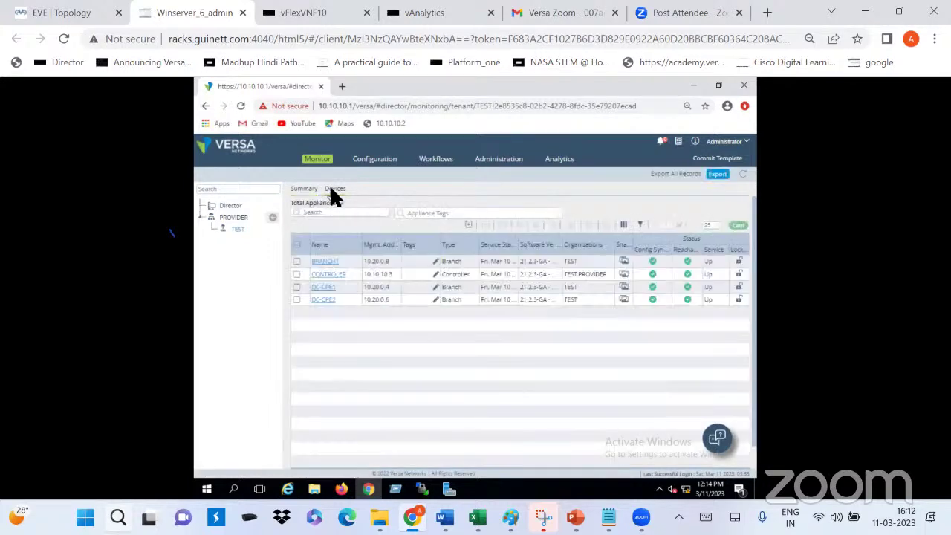
left_click(322, 261)
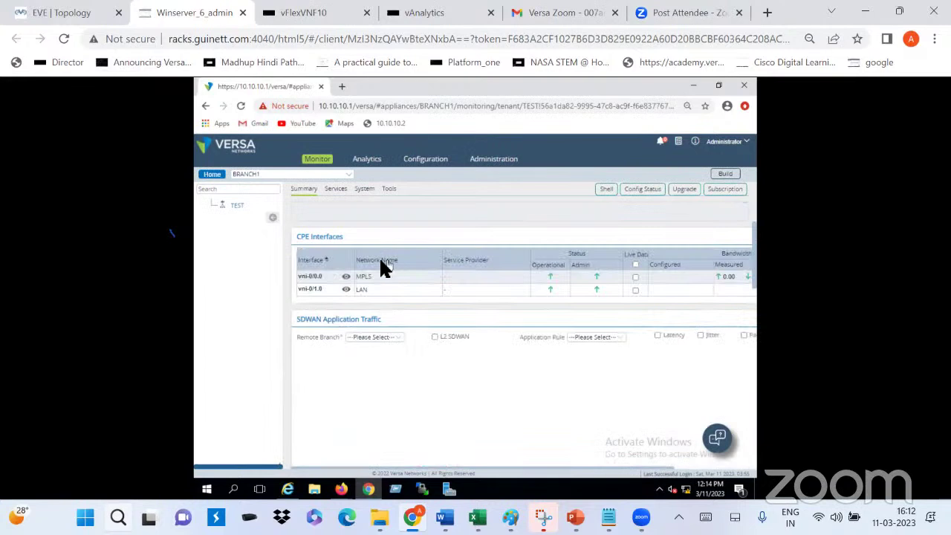
Review BRANCH1's system resources and hardware information, and return to the TEST organization's device list.
left_click(363, 189)
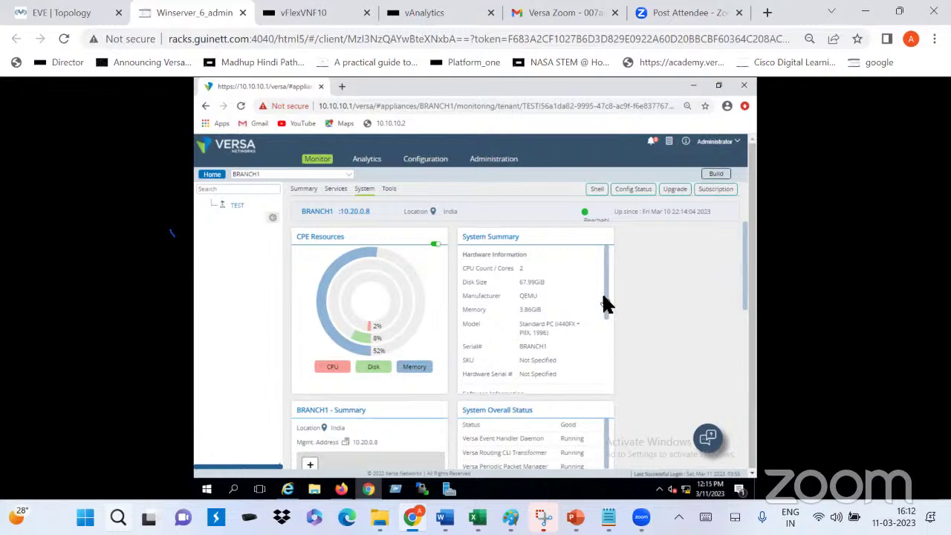
left_click_drag(605, 298, 605, 303)
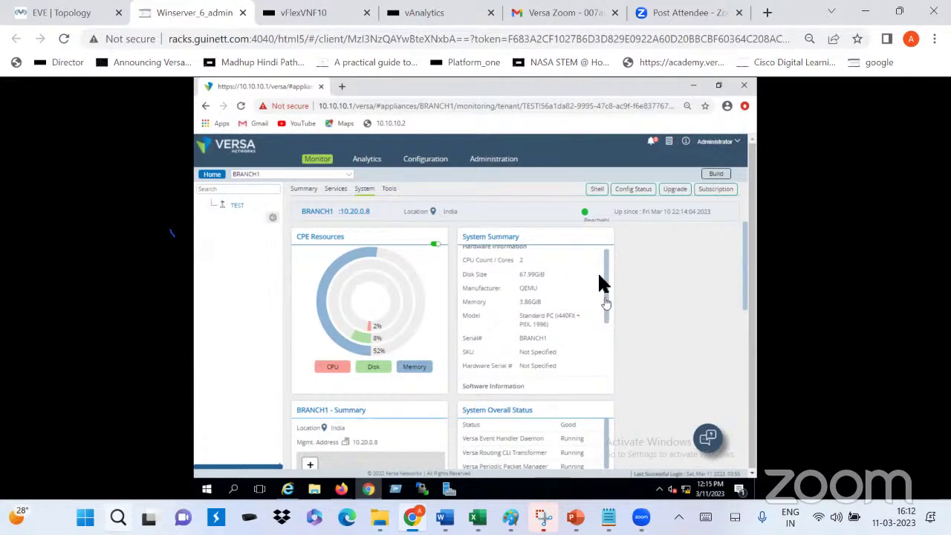
scroll(601, 281, "up", 1)
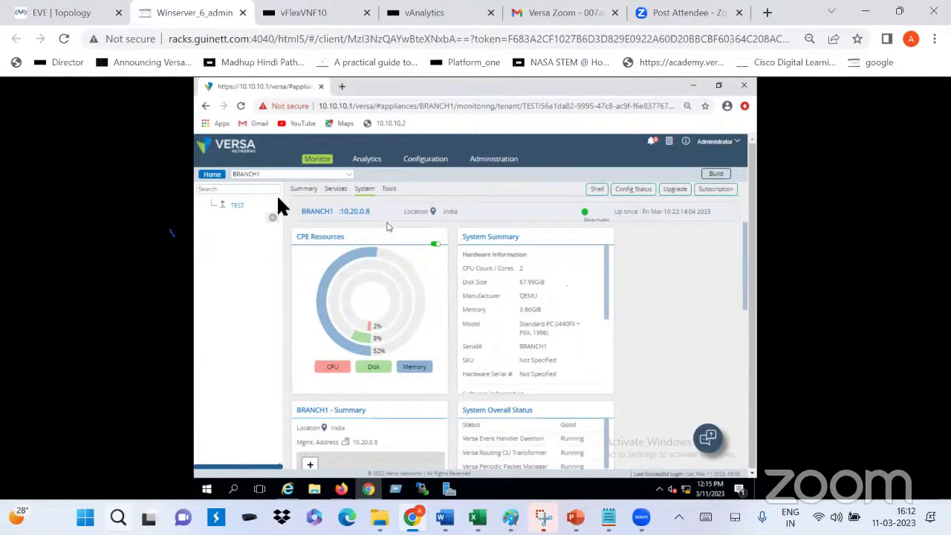
left_click(214, 175)
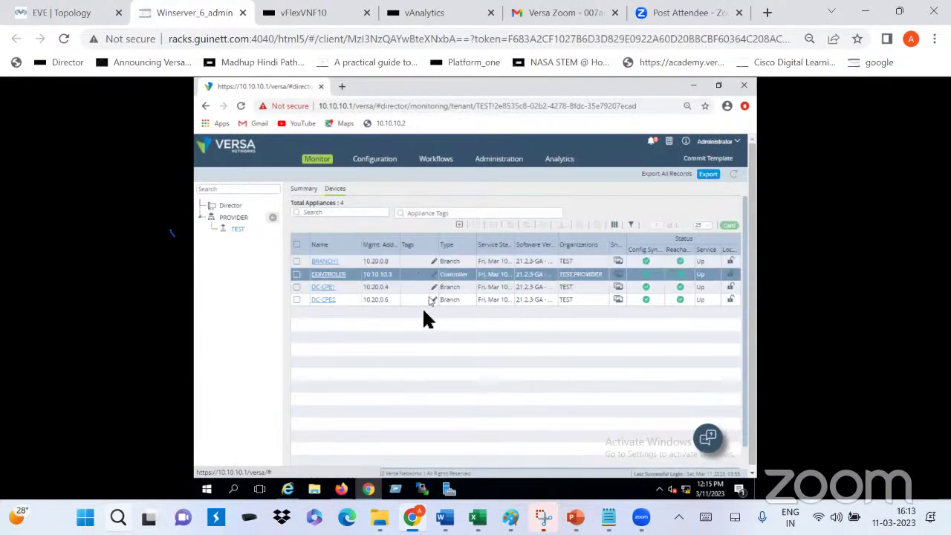
left_click(330, 288)
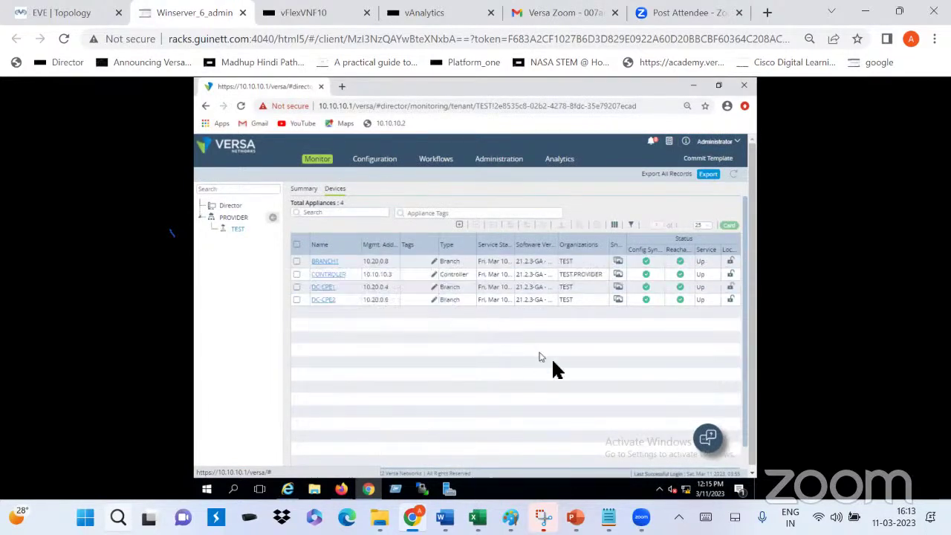
mouse_move(328, 279)
Display the TEST organization's workflow templates and open the BRANCH template for editing.
left_click(435, 160)
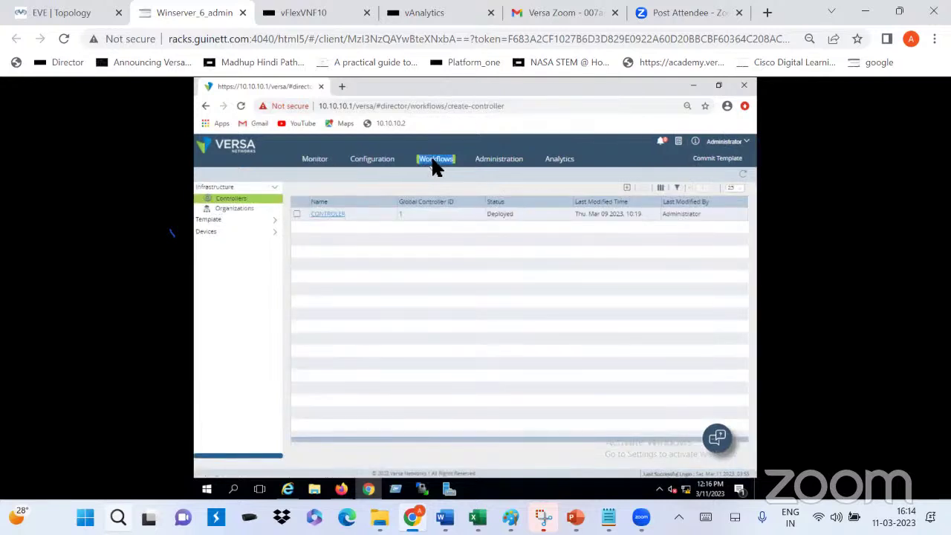
left_click(212, 221)
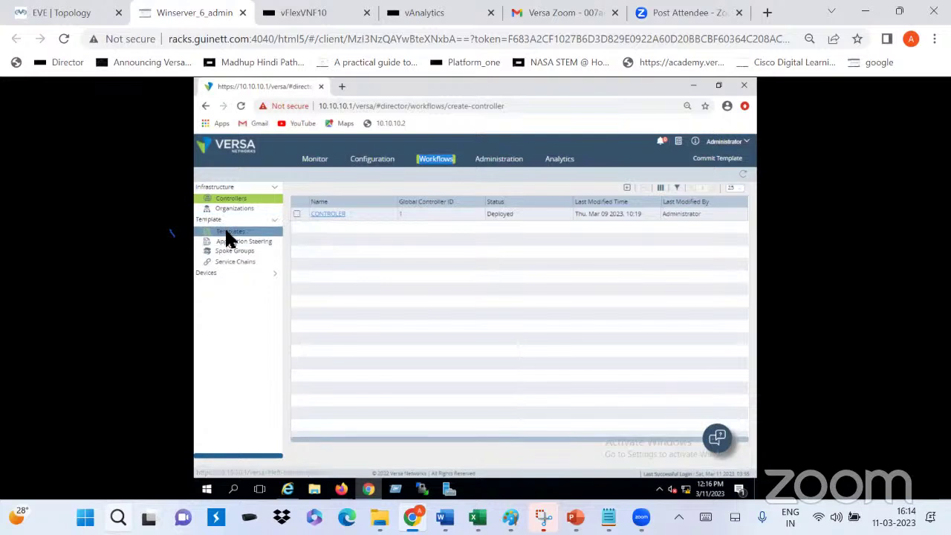
left_click(227, 234)
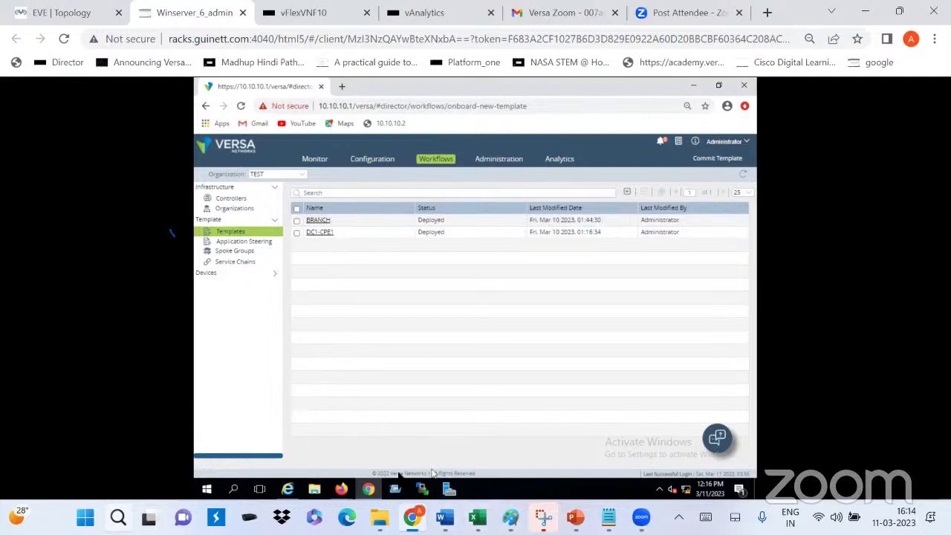
left_click(369, 491)
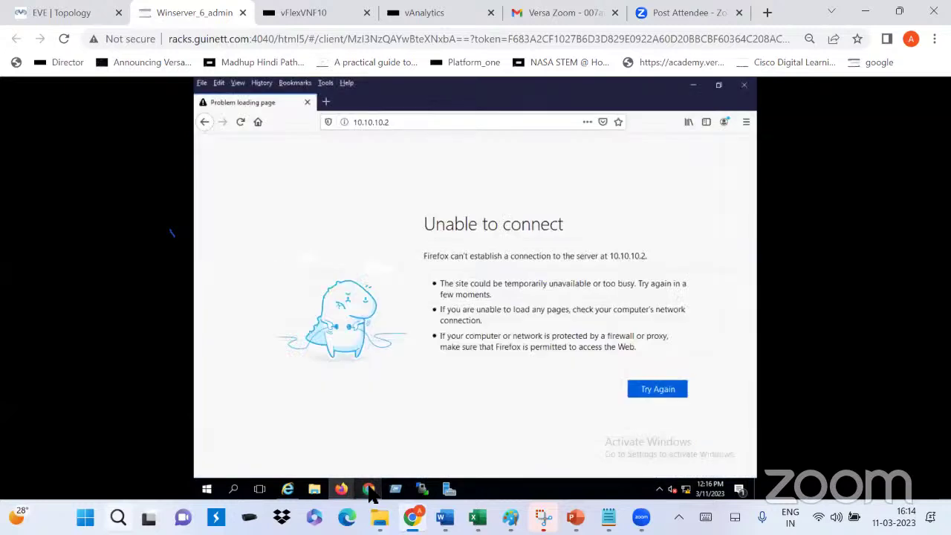
left_click(369, 491)
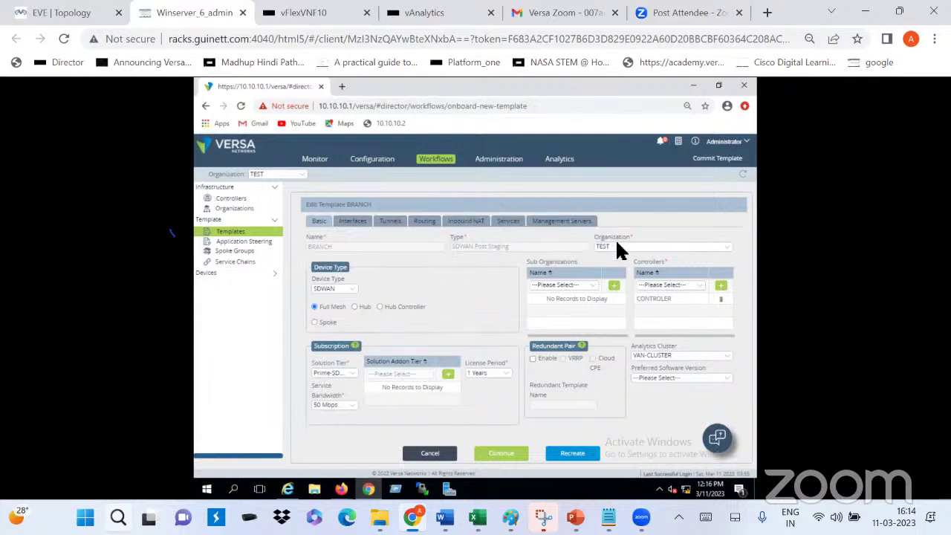
Examine the BRANCH template's available device types and its port and WAN interface configuration.
left_click(354, 295)
left_click(381, 287)
left_click(354, 288)
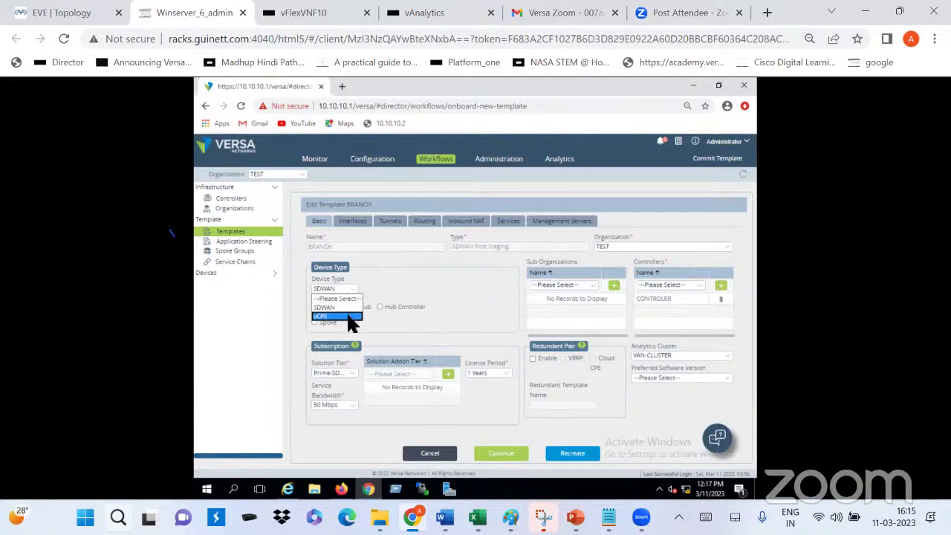
left_click(410, 280)
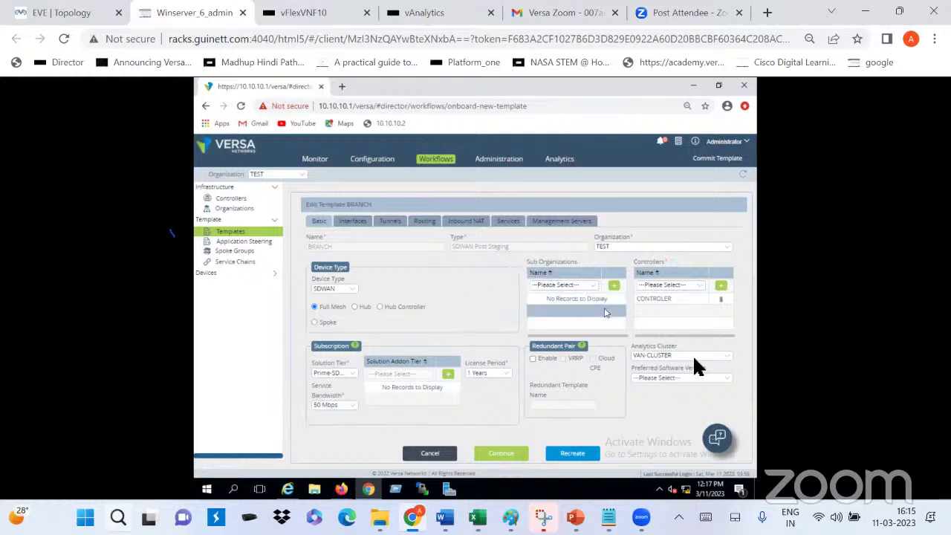
left_click(354, 223)
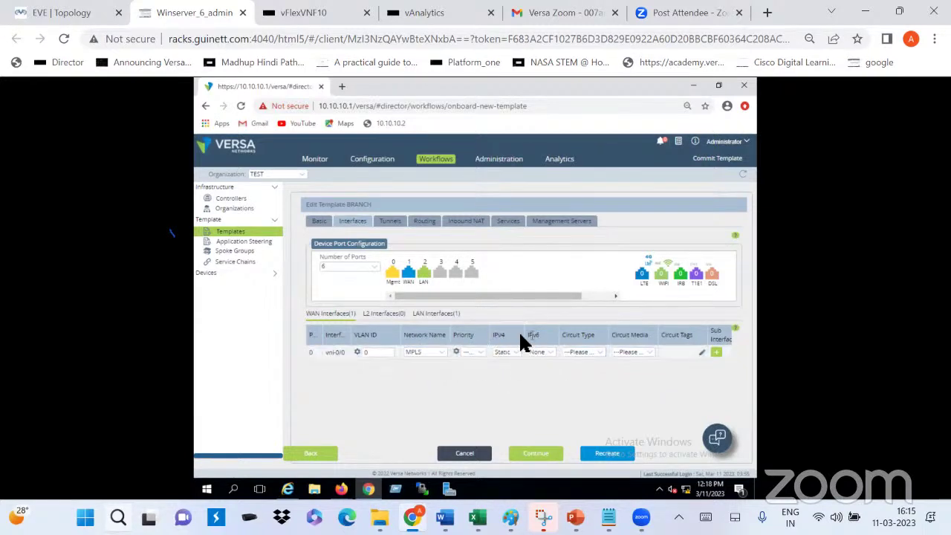
Choose VRF TEST-LAN-VR and WAN interface MPLS for a split tunnel in the BRANCH template, and exit the template discarding the changes.
left_click(391, 225)
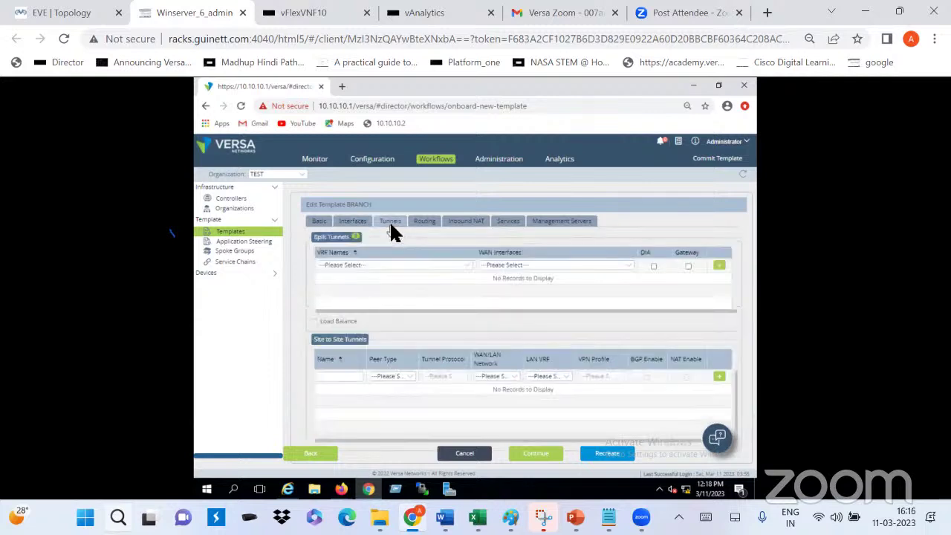
left_click(413, 266)
left_click(399, 284)
left_click(508, 265)
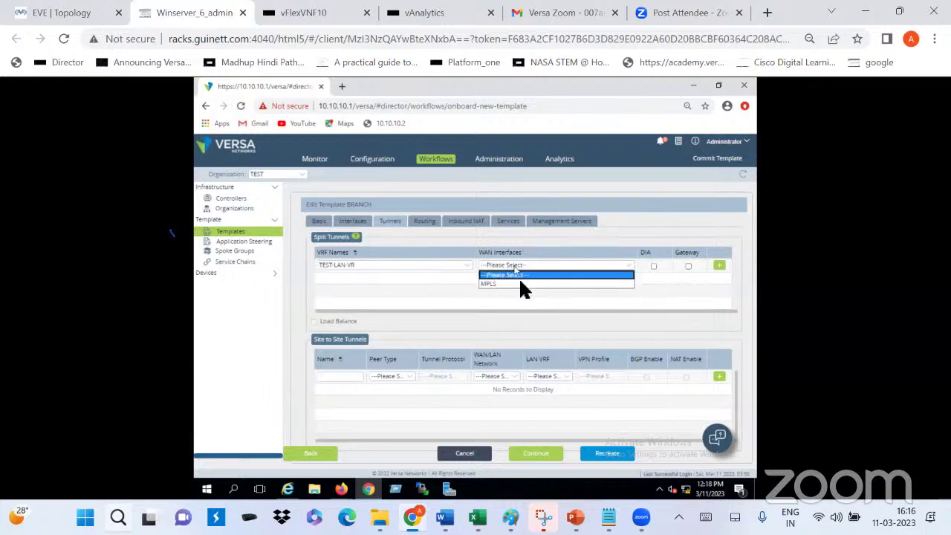
left_click(518, 285)
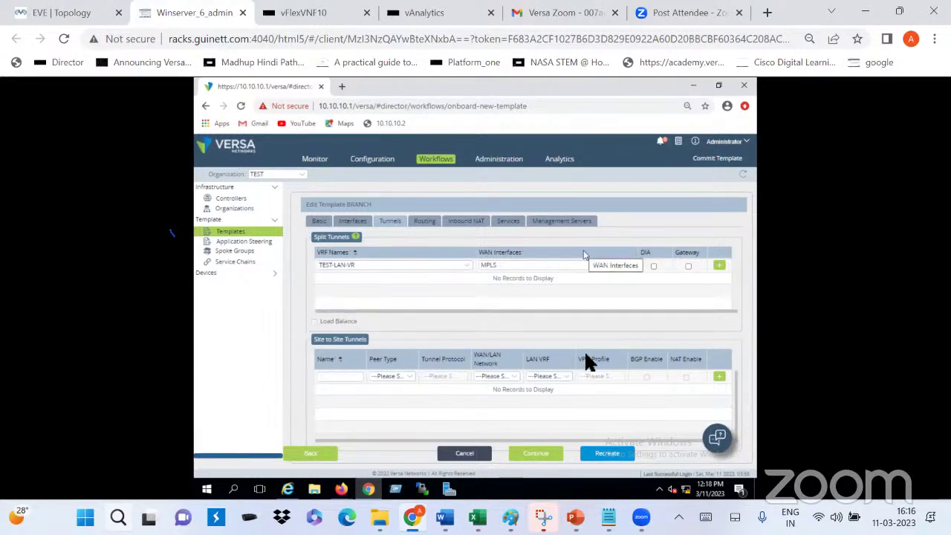
left_click(466, 457)
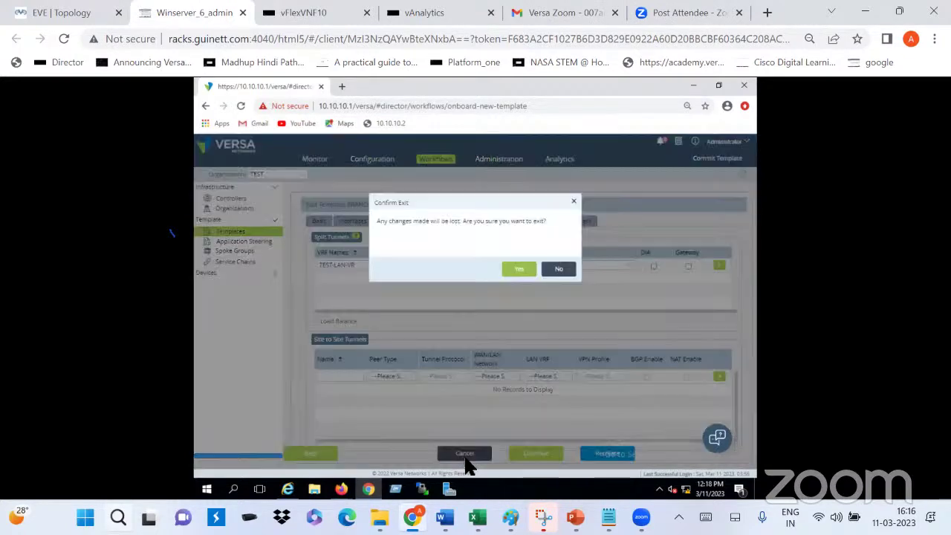
left_click(513, 269)
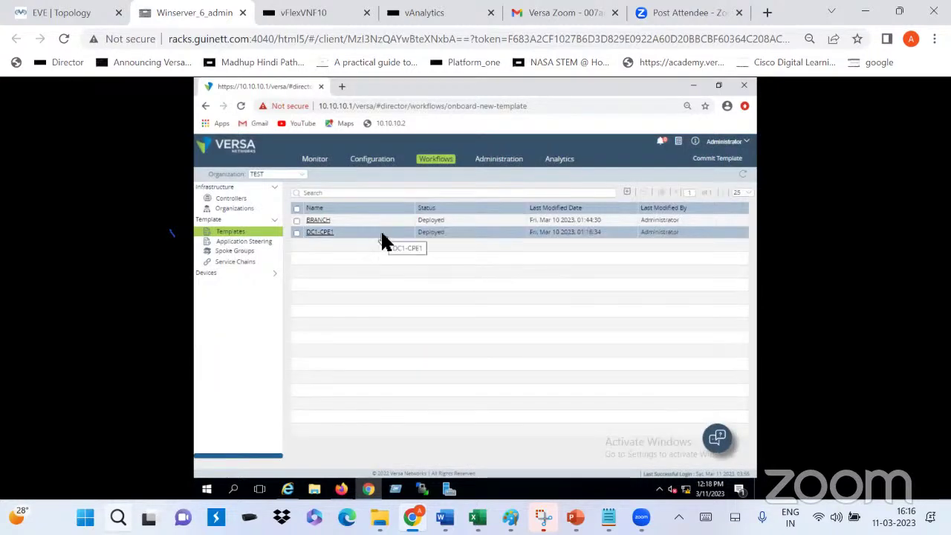
Reopen the BRANCH template, view the administration appliance list, and return to the workflow templates list.
left_click(319, 221)
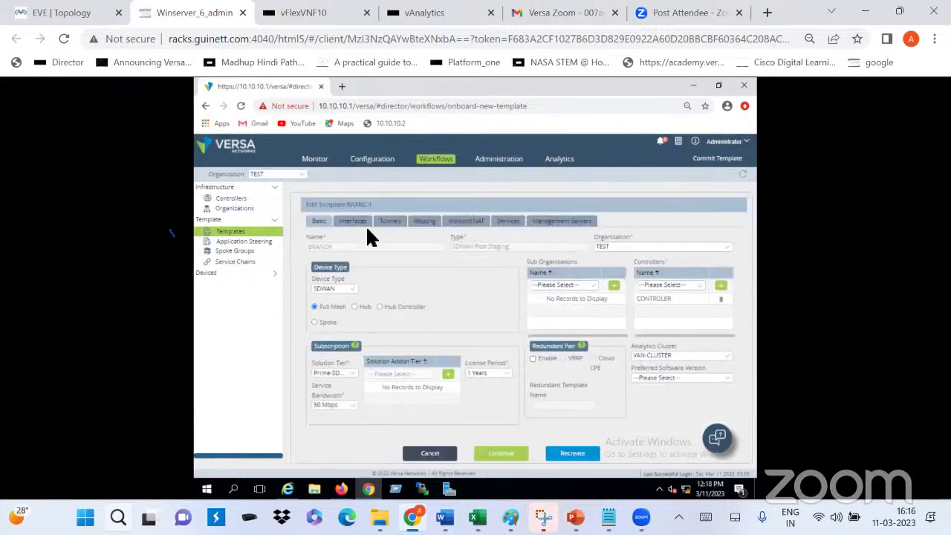
left_click(489, 166)
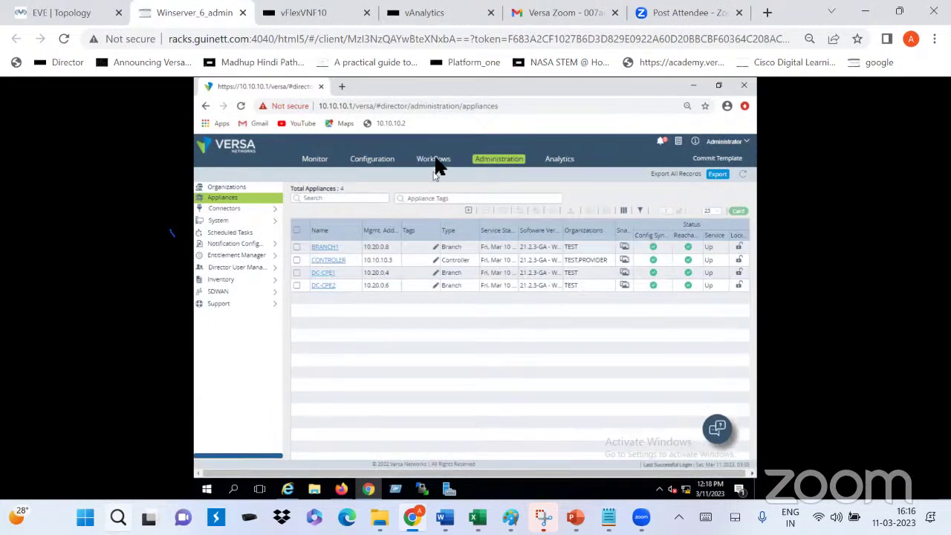
left_click(437, 161)
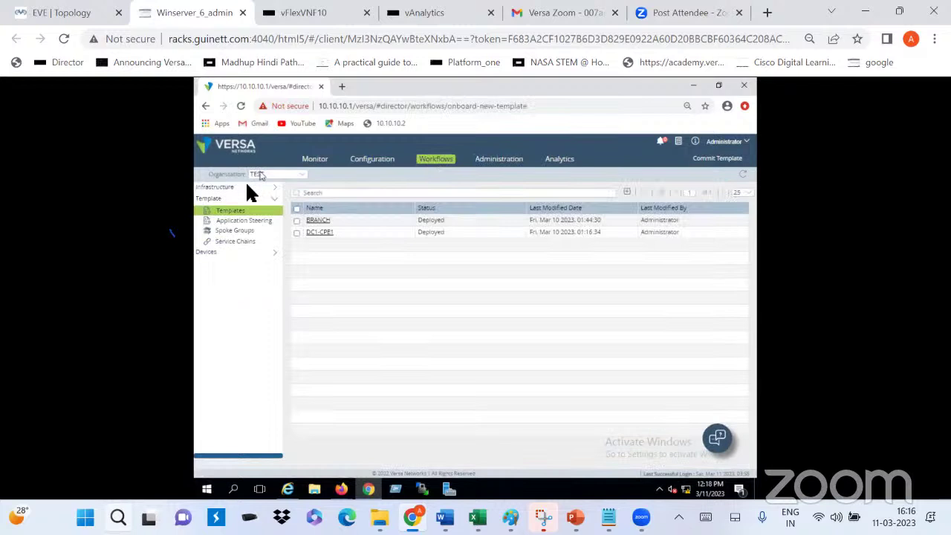
View the CONTROLER deployment workflow under the infrastructure workflows, exit it without saving, and display the organizations list.
left_click(237, 187)
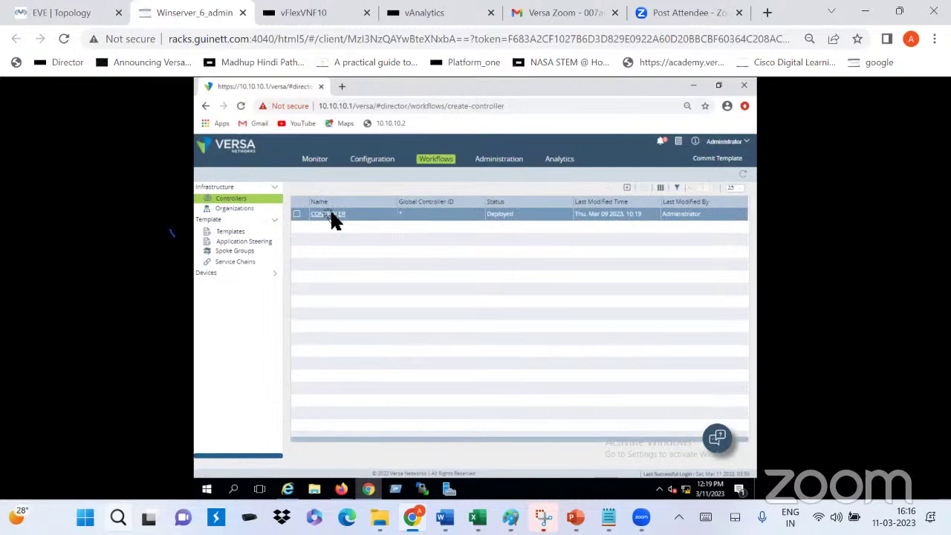
left_click(331, 214)
left_click(723, 413)
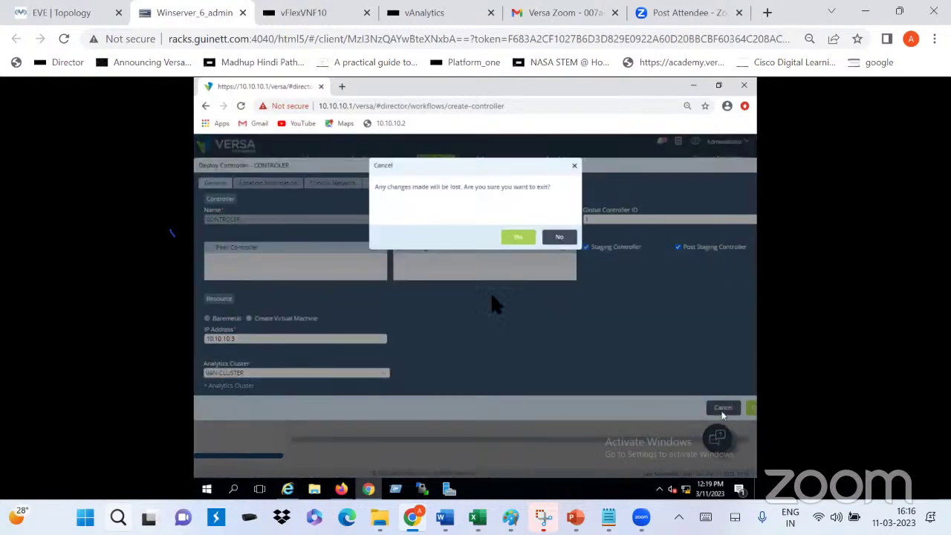
left_click(519, 238)
left_click(235, 208)
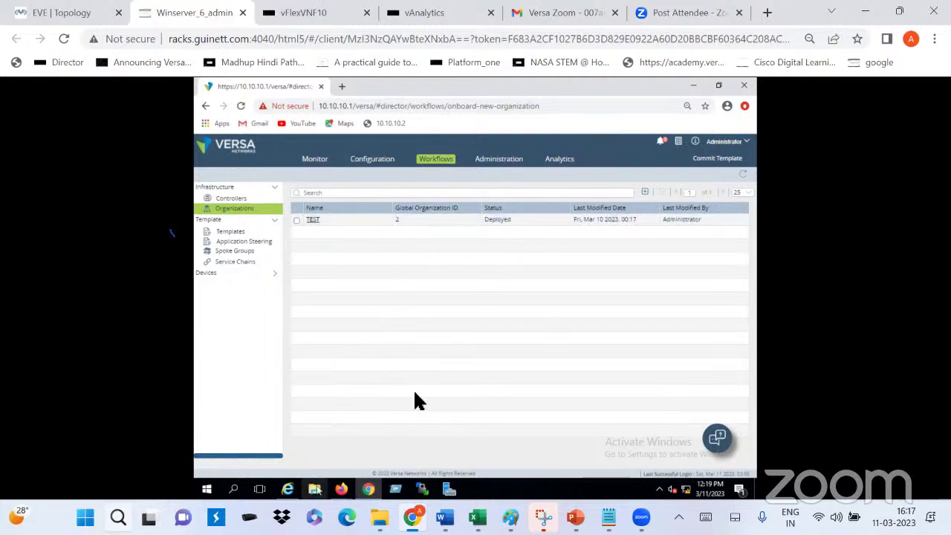
Open BRANCH1 from the monitored devices and view its diagnostic tools and system resource information.
left_click(321, 165)
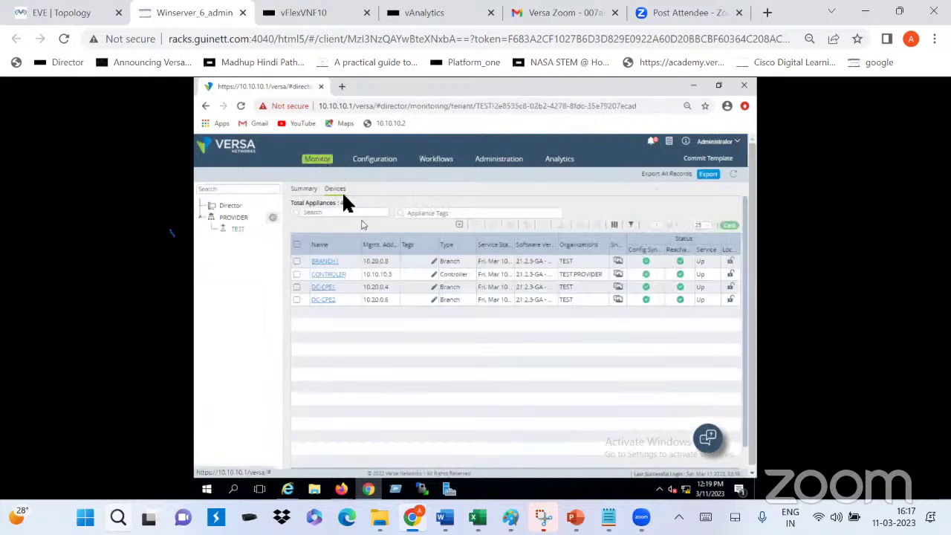
left_click(325, 261)
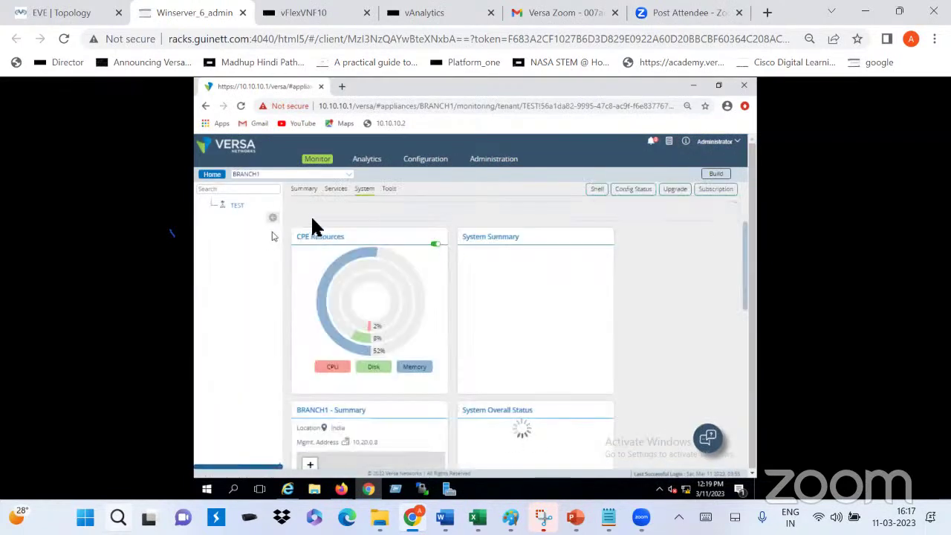
left_click(388, 191)
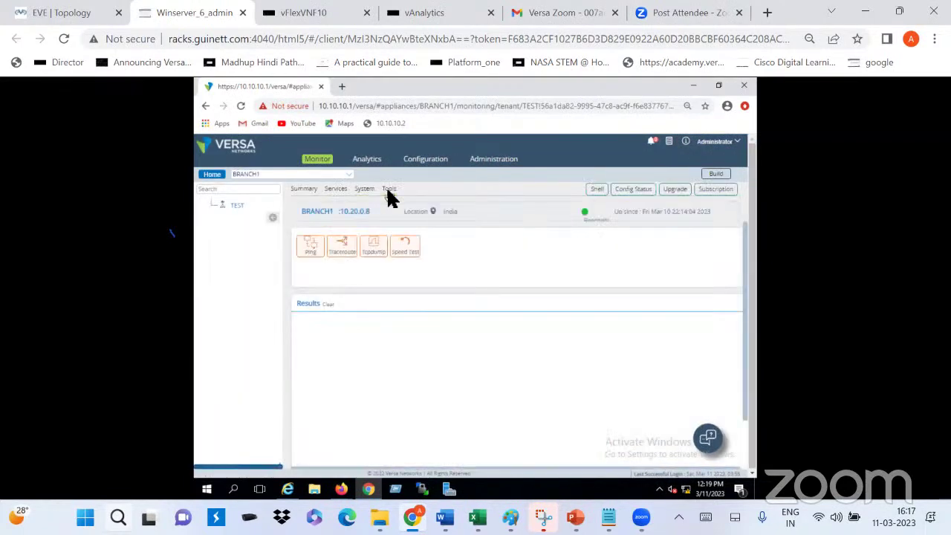
left_click(362, 192)
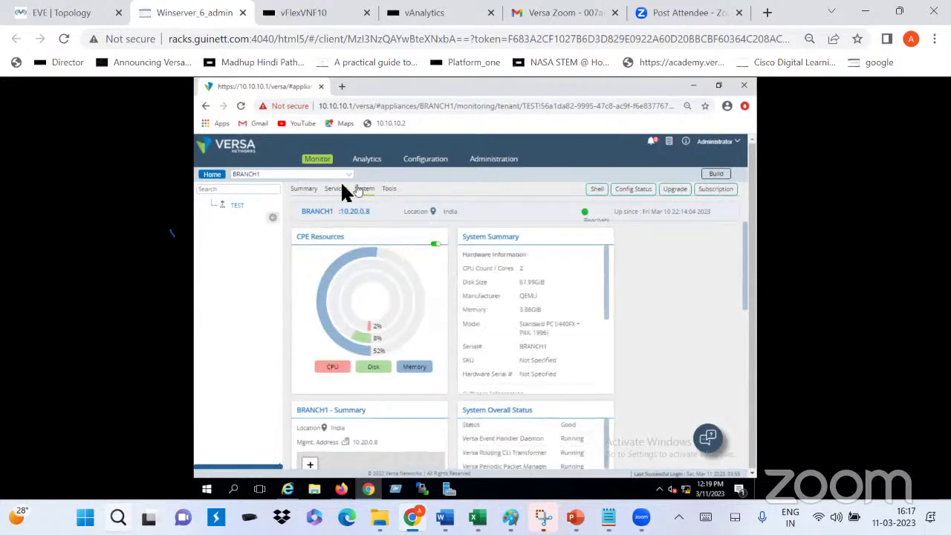
Display BRANCH1's interface statistics from its networking services, and return to the Director's monitored device list.
left_click(335, 191)
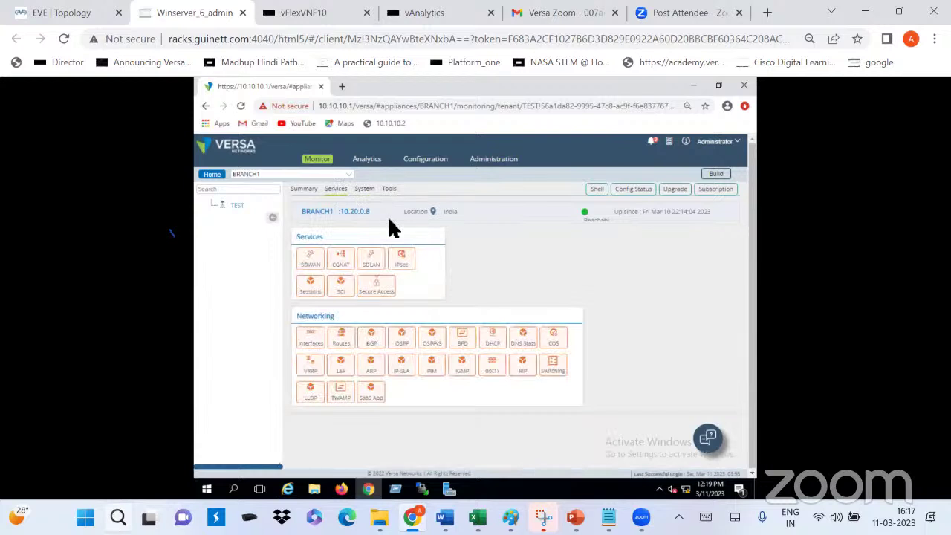
left_click(310, 336)
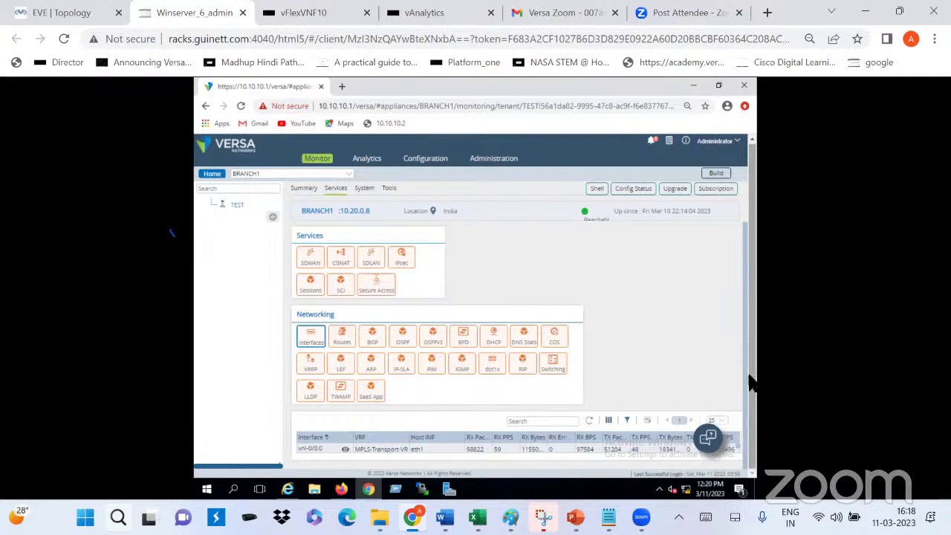
left_click(212, 178)
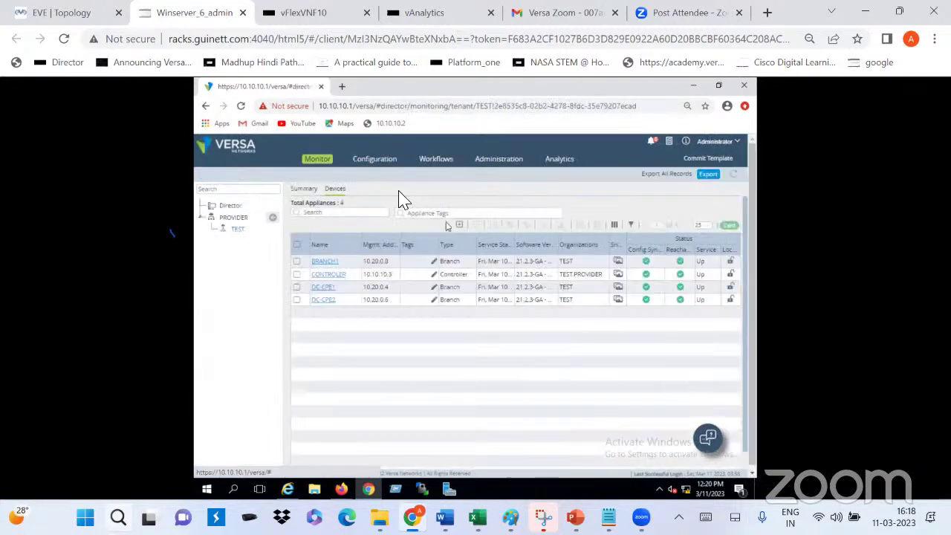
Switch to the vFlexVNF10 console and highlight the ptvi514, tvi-0/4.0 and tvi-0/5.0 rows in BRANCH1's interface table.
left_click(304, 13)
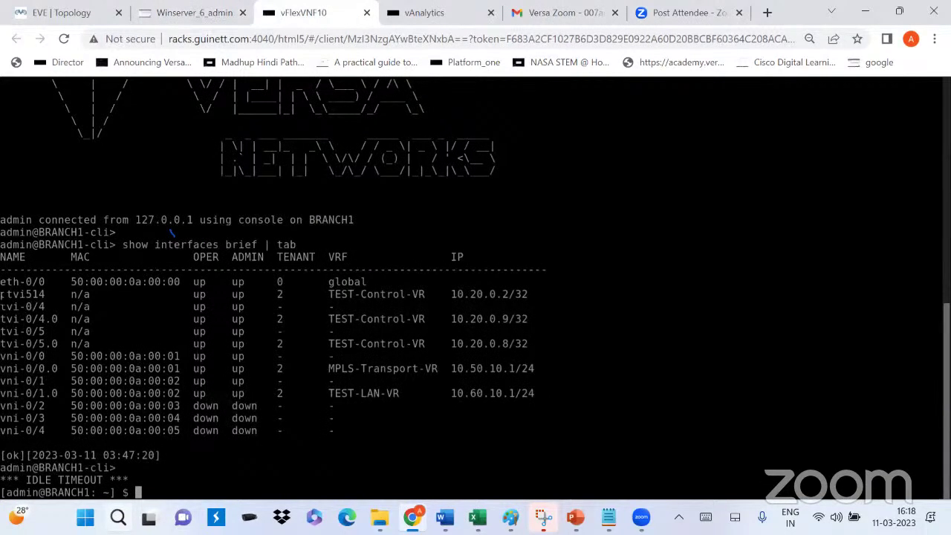
left_click_drag(1, 295, 532, 296)
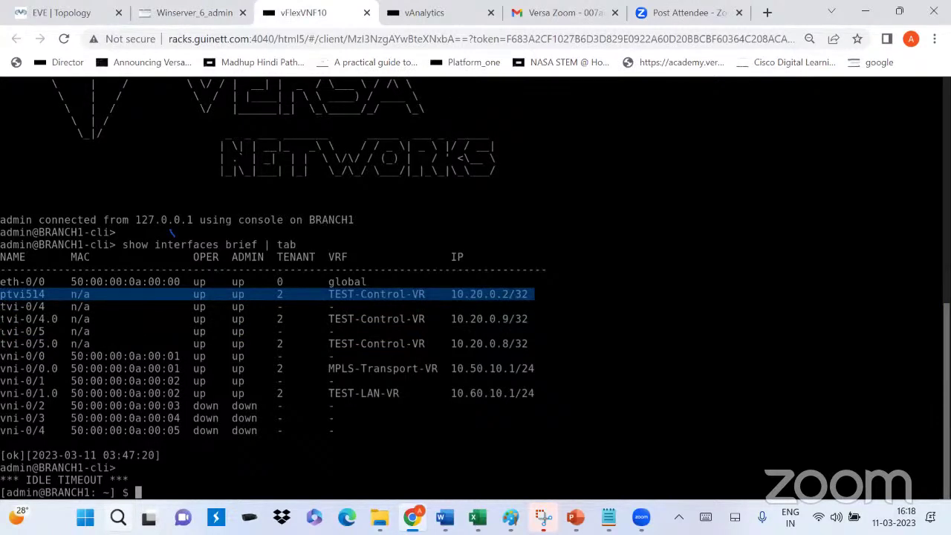
left_click_drag(2, 318, 532, 350)
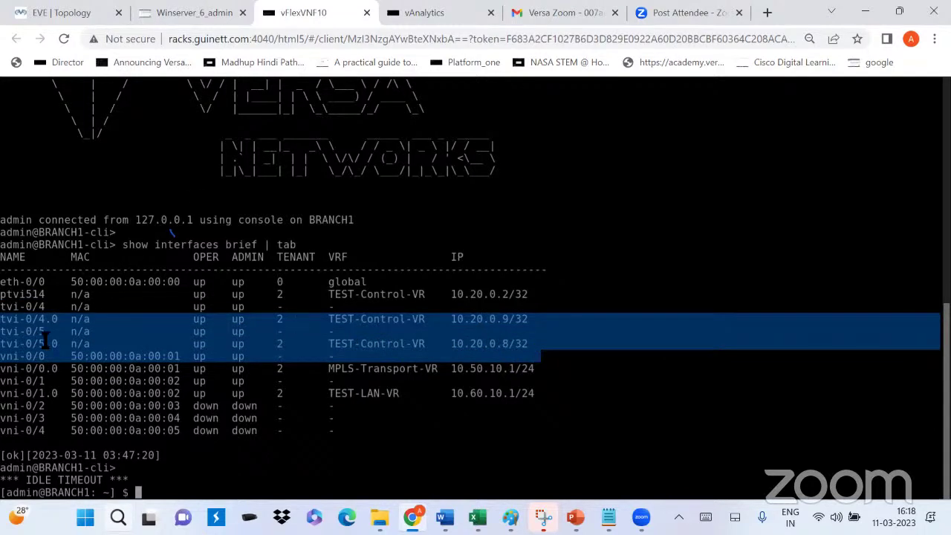
left_click(13, 319)
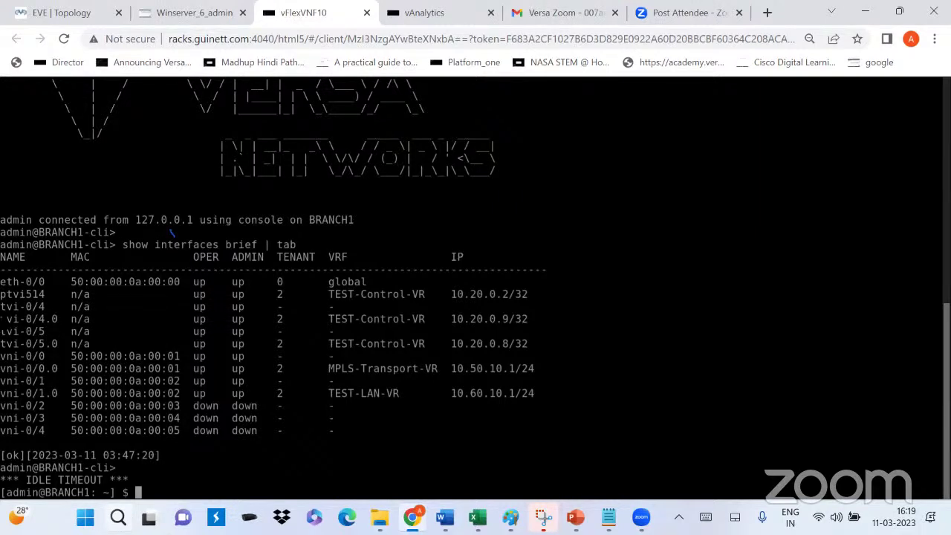
left_click_drag(1, 319, 560, 320)
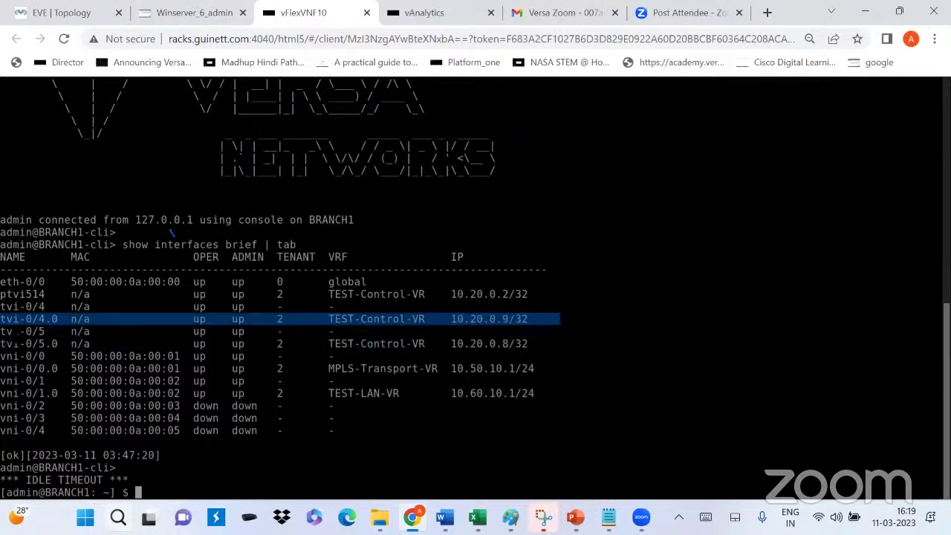
left_click_drag(2, 330, 541, 343)
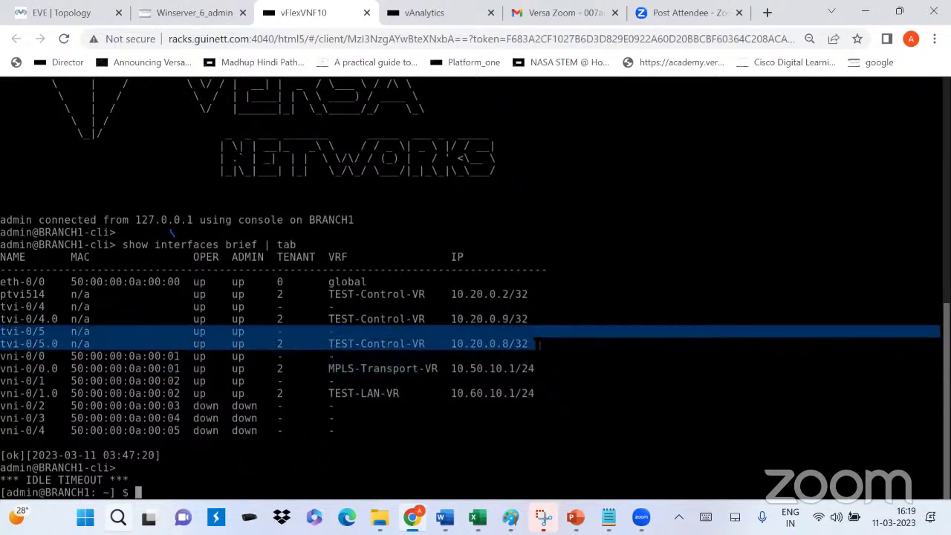